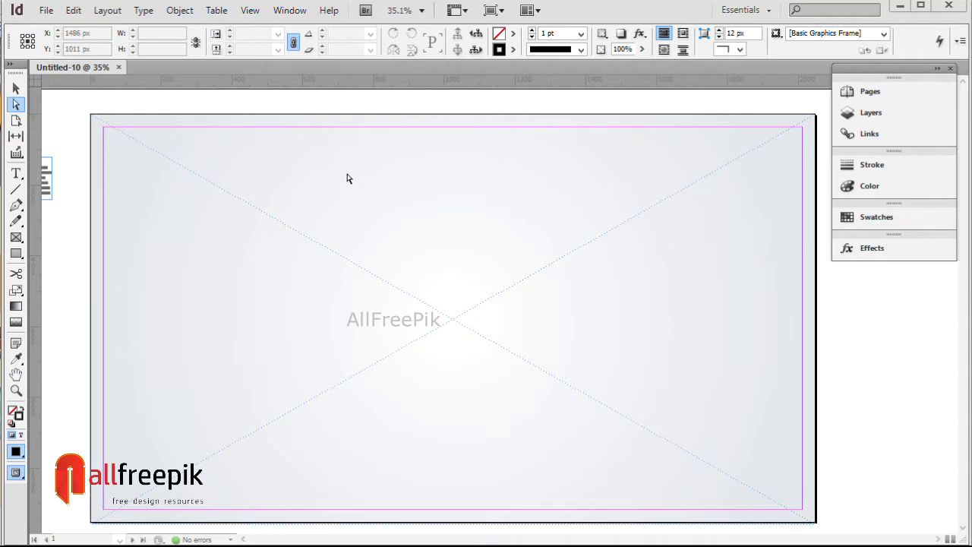
Step: Draw an unfilled rectangle about 395 px wide and 696 px high near the centre of the page
{"action": "left_click", "coordinate": [16, 253]}
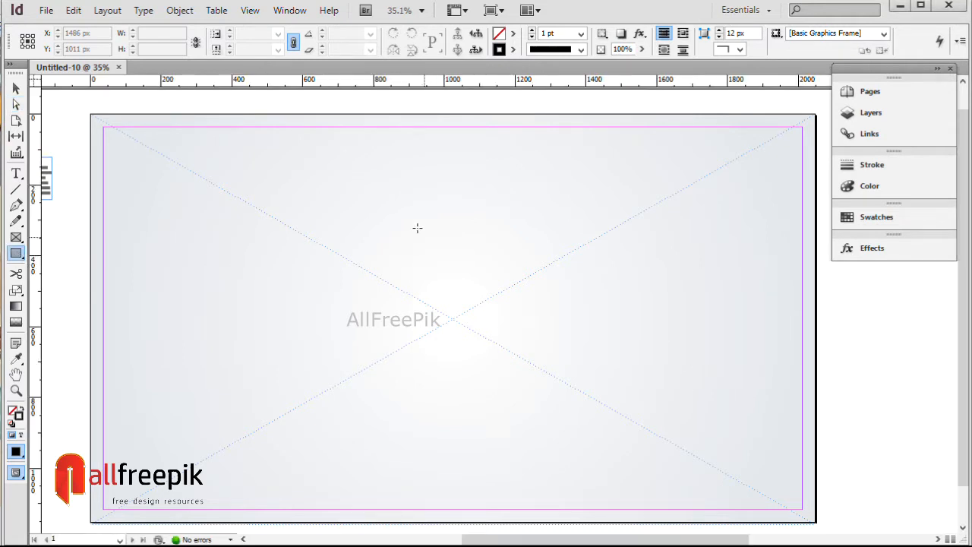
{"action": "left_click_drag", "start_coordinate": [375, 166], "coordinate": [515, 413]}
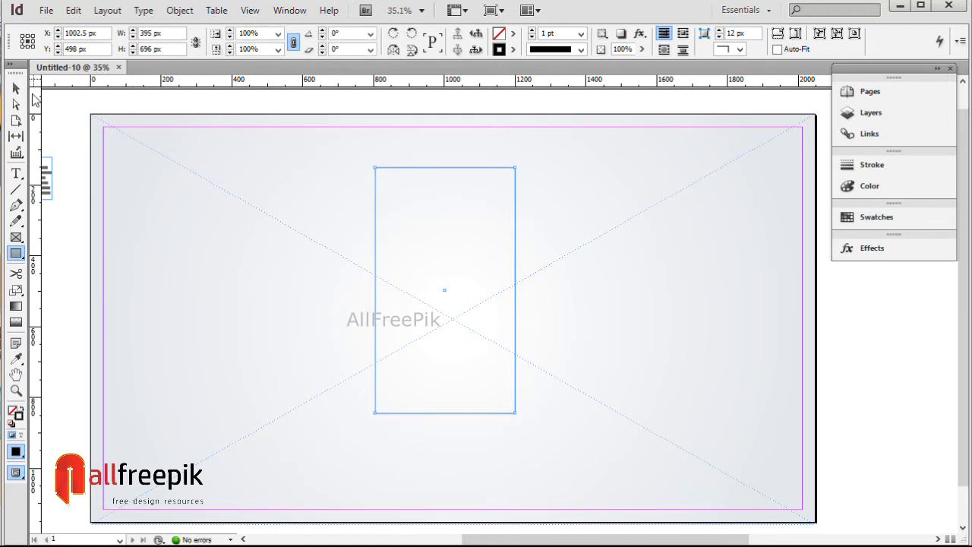
{"action": "left_click", "coordinate": [17, 91]}
Step: Apply the Rounded corner style to the rectangle with a corner size of 100 px
{"action": "left_click", "coordinate": [739, 50]}
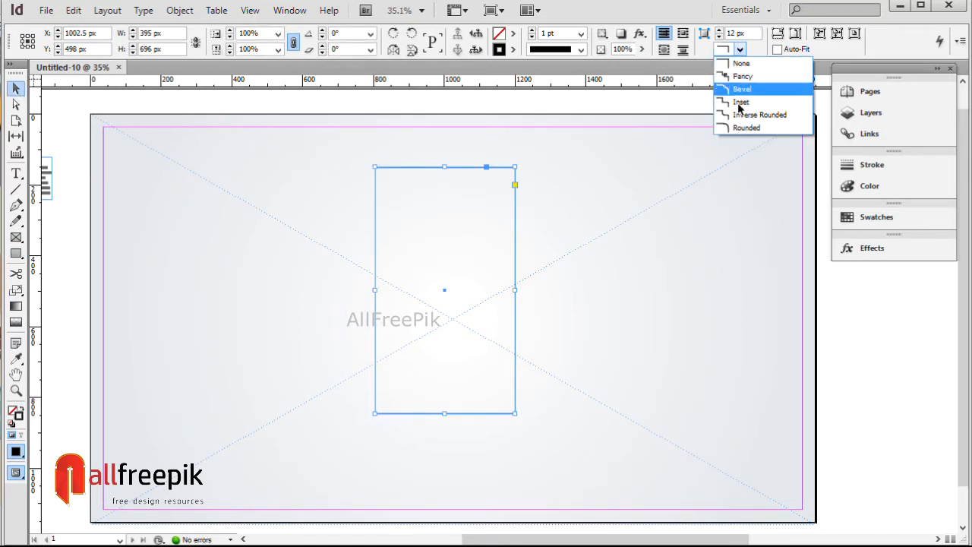
{"action": "left_click", "coordinate": [743, 126]}
{"action": "left_click_drag", "start_coordinate": [564, 156], "coordinate": [492, 202]}
{"action": "triple_click", "coordinate": [750, 34]}
{"action": "type", "text": "50"}
{"action": "key", "text": "Return"}
{"action": "type", "text": "100"}
{"action": "key", "text": "Return"}
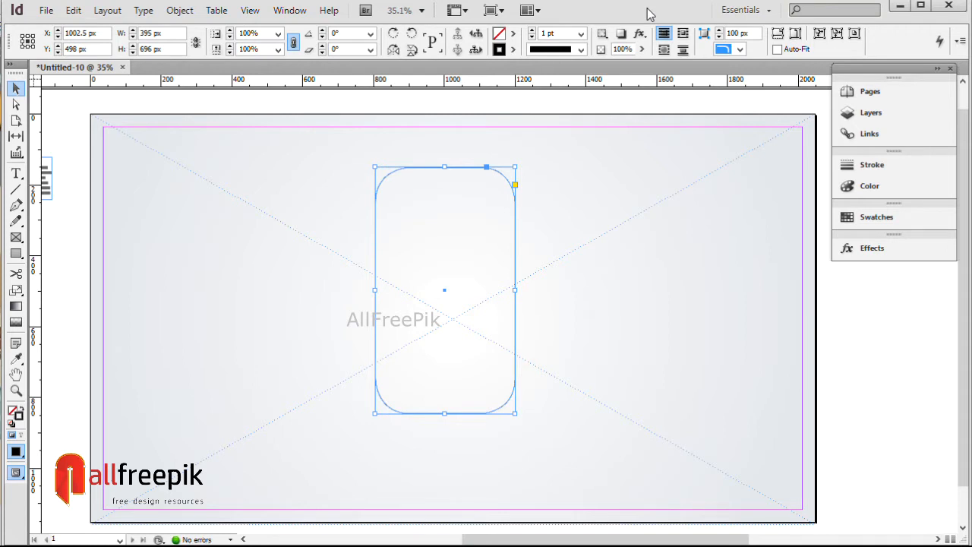
Step: Cut the rectangle's lower-left anchor point so that only its upper and right edges remain as an open path
{"action": "left_click", "coordinate": [576, 417]}
{"action": "left_click_drag", "start_coordinate": [573, 414], "coordinate": [327, 347]}
{"action": "left_click", "coordinate": [658, 238]}
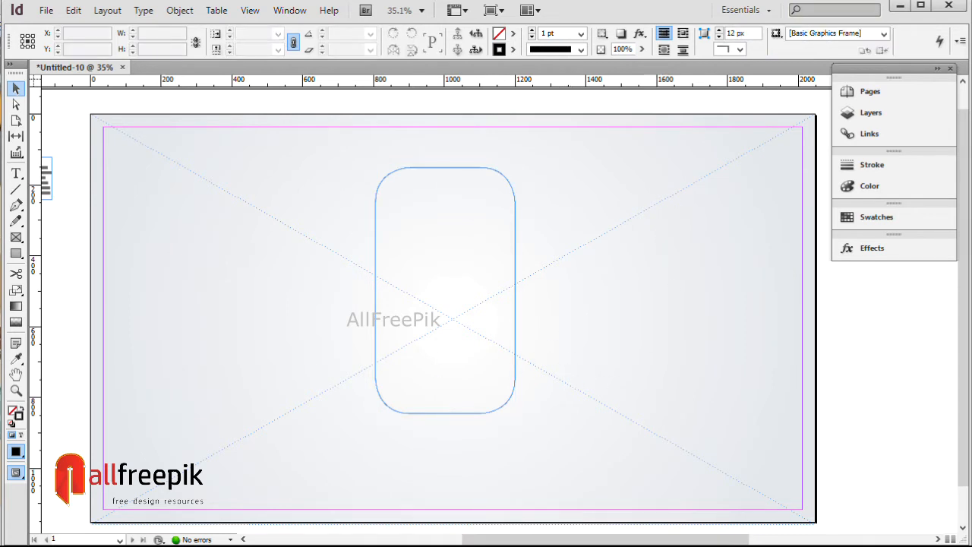
{"action": "left_click", "coordinate": [16, 104]}
{"action": "left_click", "coordinate": [440, 385]}
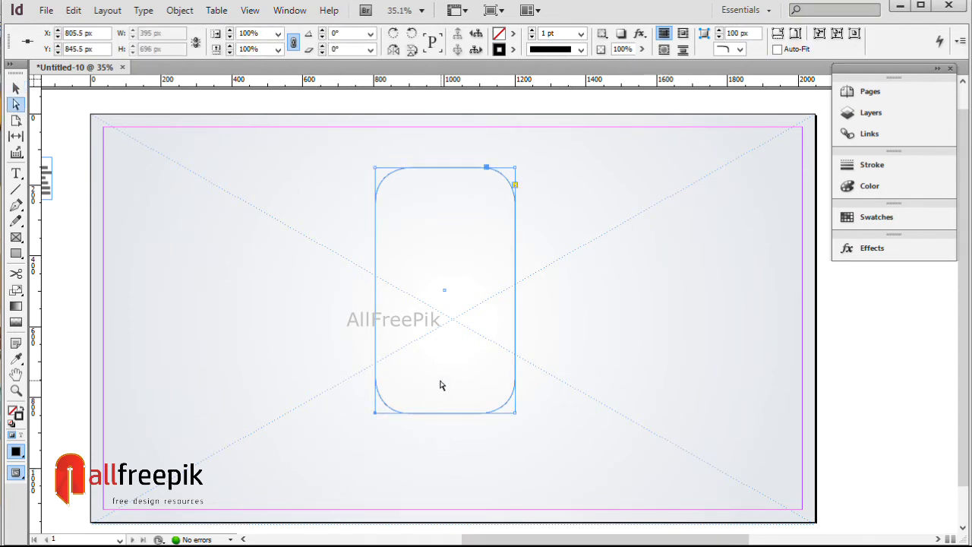
{"action": "left_click", "coordinate": [73, 10]}
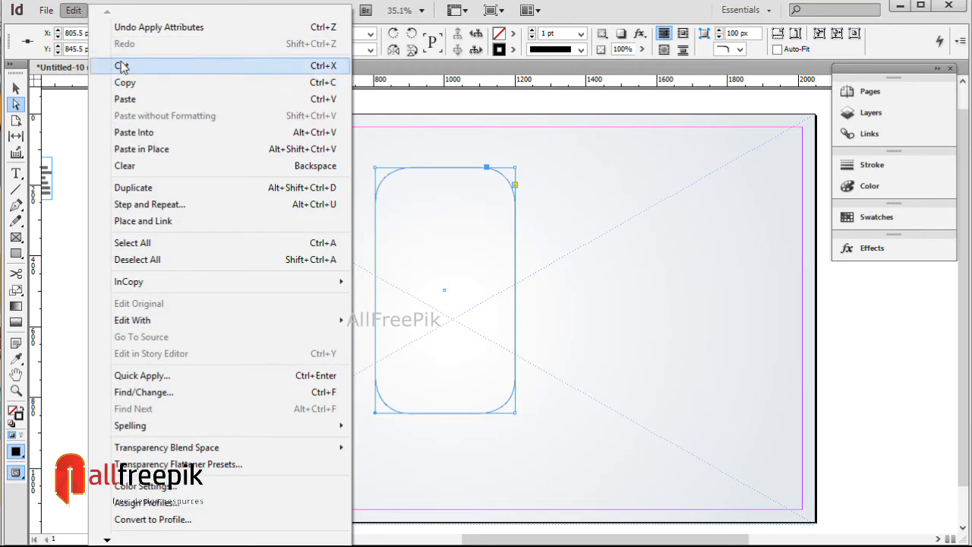
{"action": "left_click", "coordinate": [122, 65]}
{"action": "left_click", "coordinate": [637, 319]}
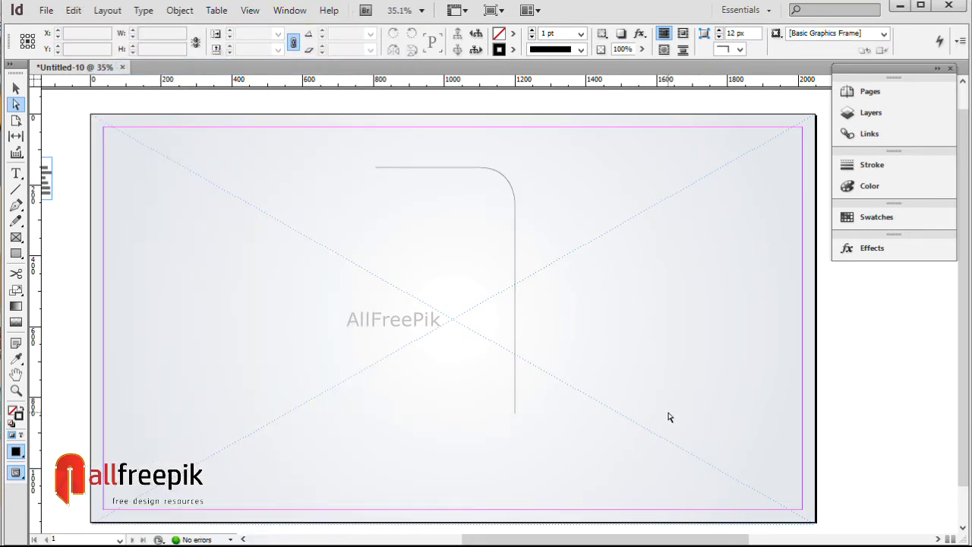
Step: Paste a copy of the open path in place, flip it horizontally and move it left so both span about 512 px
{"action": "left_click", "coordinate": [16, 90]}
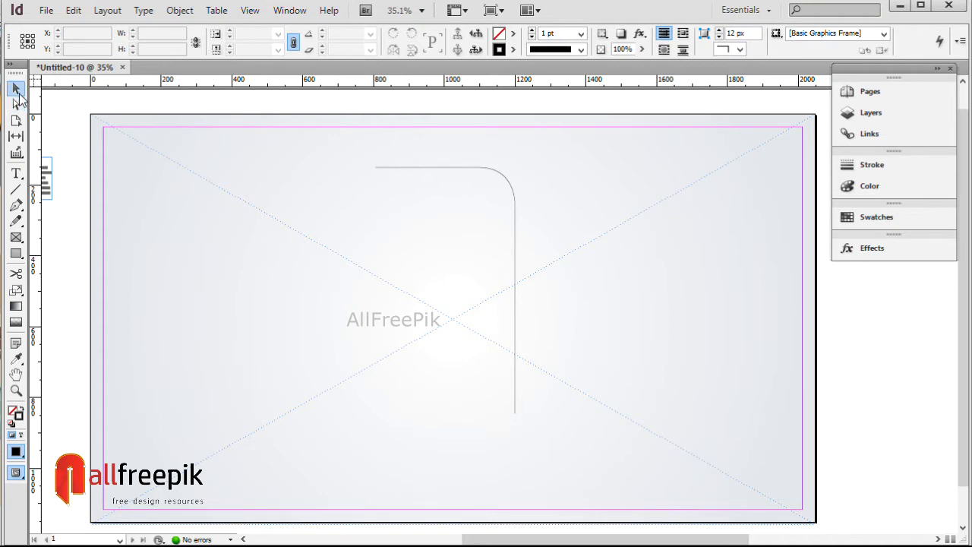
{"action": "left_click", "coordinate": [452, 167]}
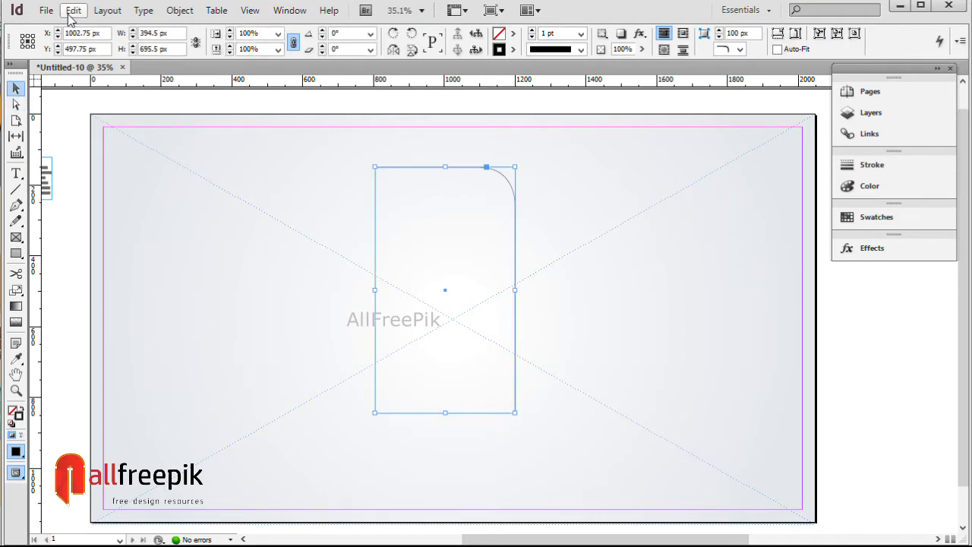
{"action": "left_click", "coordinate": [70, 14]}
{"action": "left_click", "coordinate": [125, 82]}
{"action": "left_click", "coordinate": [77, 12]}
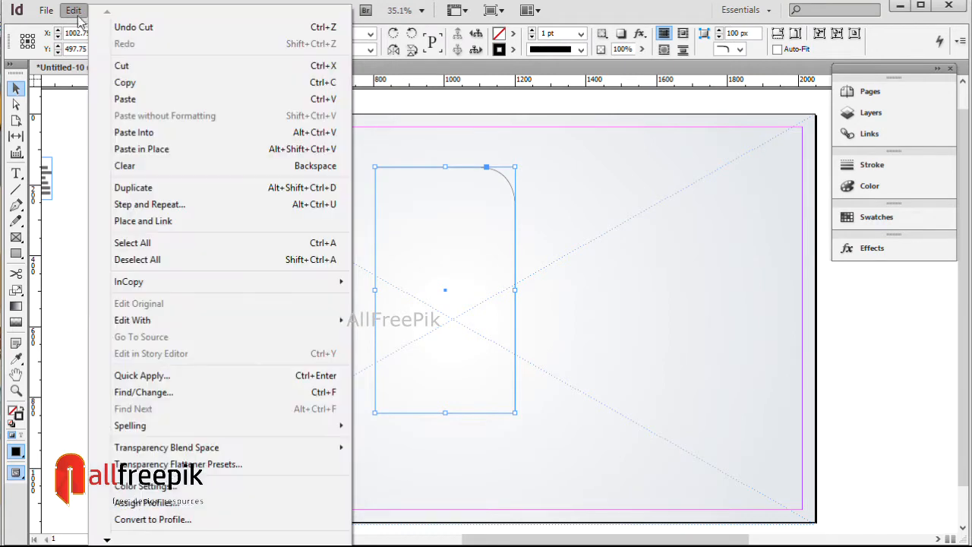
{"action": "left_click", "coordinate": [146, 150]}
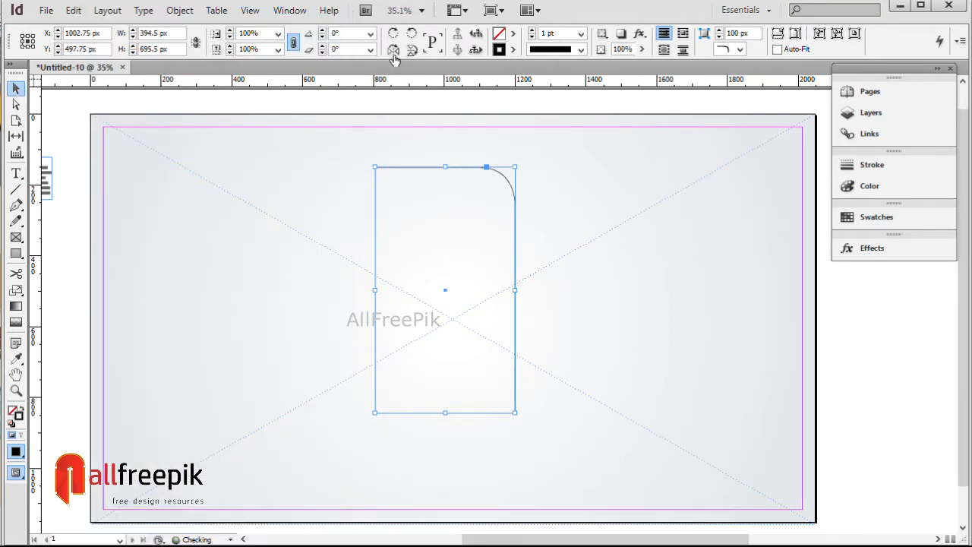
{"action": "left_click", "coordinate": [393, 49]}
{"action": "left_click", "coordinate": [628, 203]}
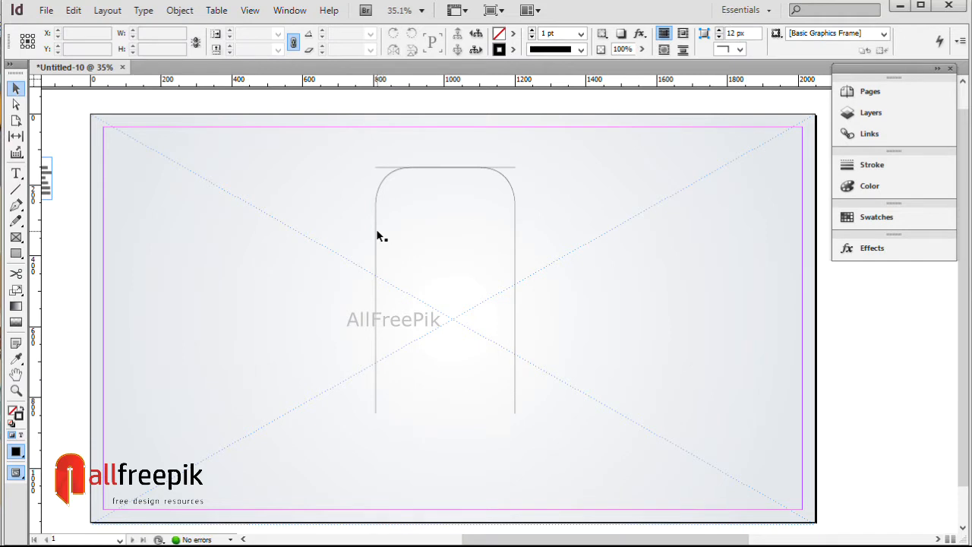
{"action": "left_click_drag", "start_coordinate": [376, 235], "coordinate": [334, 235]}
{"action": "left_click", "coordinate": [566, 243]}
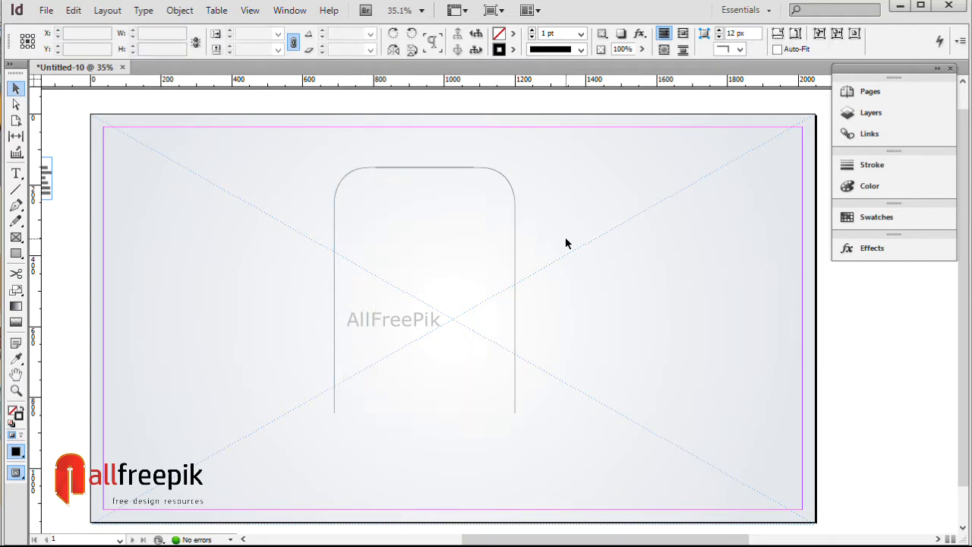
Step: Scale both halves of the arch together to about 391 × 531 px and move them up the page
{"action": "left_click_drag", "start_coordinate": [532, 163], "coordinate": [331, 243]}
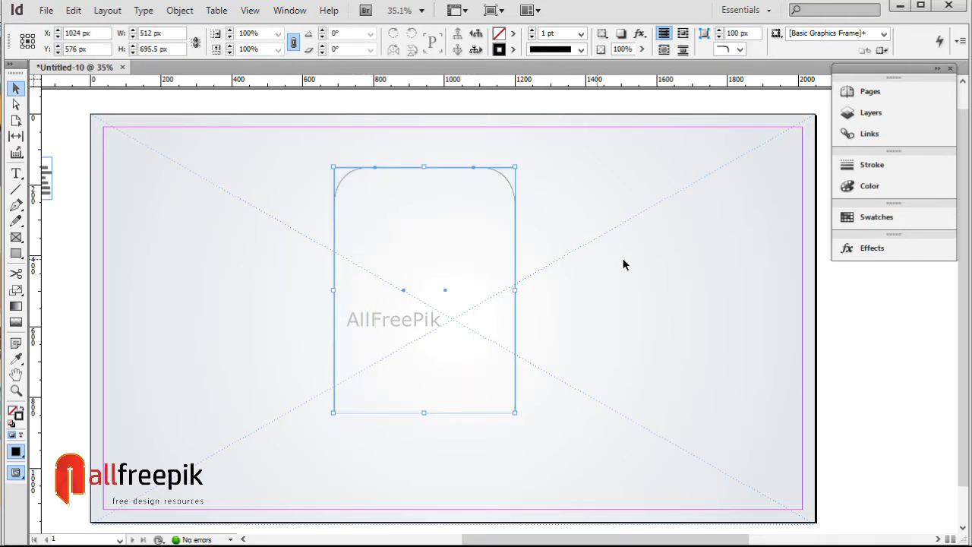
{"action": "left_click_drag", "start_coordinate": [426, 413], "coordinate": [446, 355]}
{"action": "left_click_drag", "start_coordinate": [495, 242], "coordinate": [494, 215]}
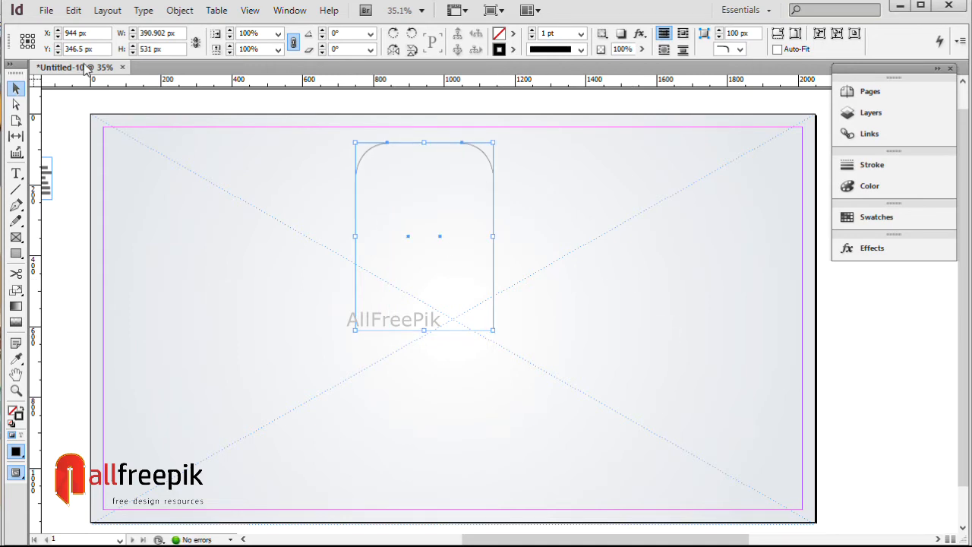
Step: Paste a copy of the arch in place, flip it vertically and move it down to form a closed shape 800 px high
{"action": "left_click", "coordinate": [76, 12]}
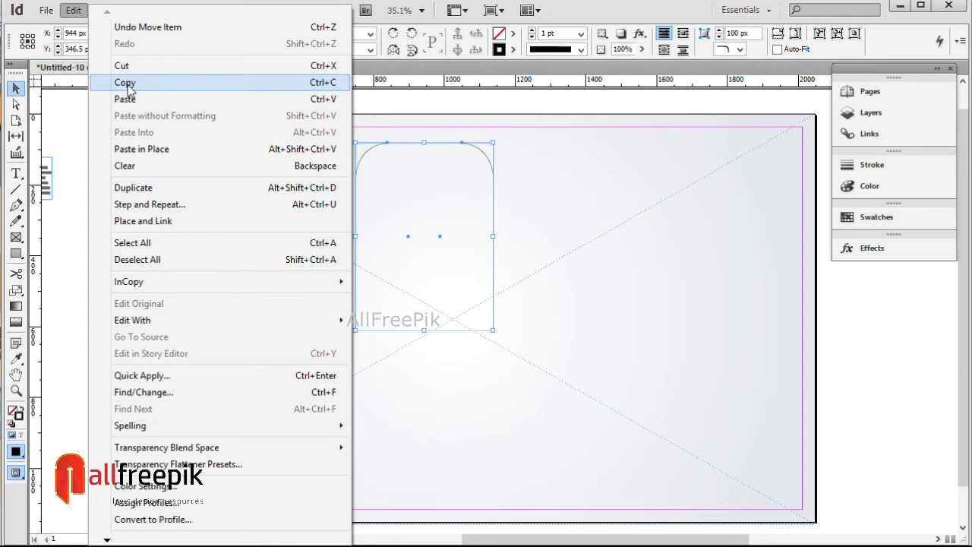
{"action": "left_click", "coordinate": [125, 83]}
{"action": "left_click", "coordinate": [73, 10]}
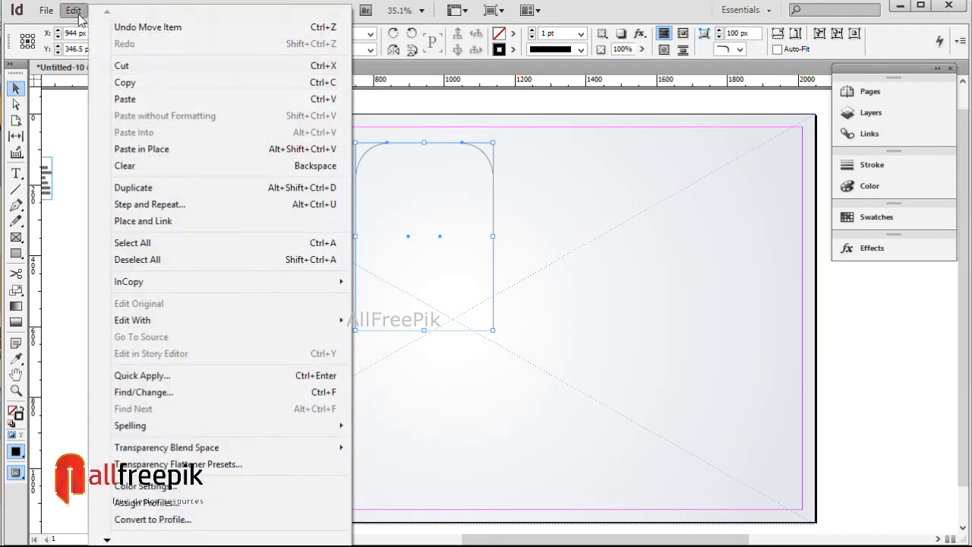
{"action": "left_click", "coordinate": [143, 150]}
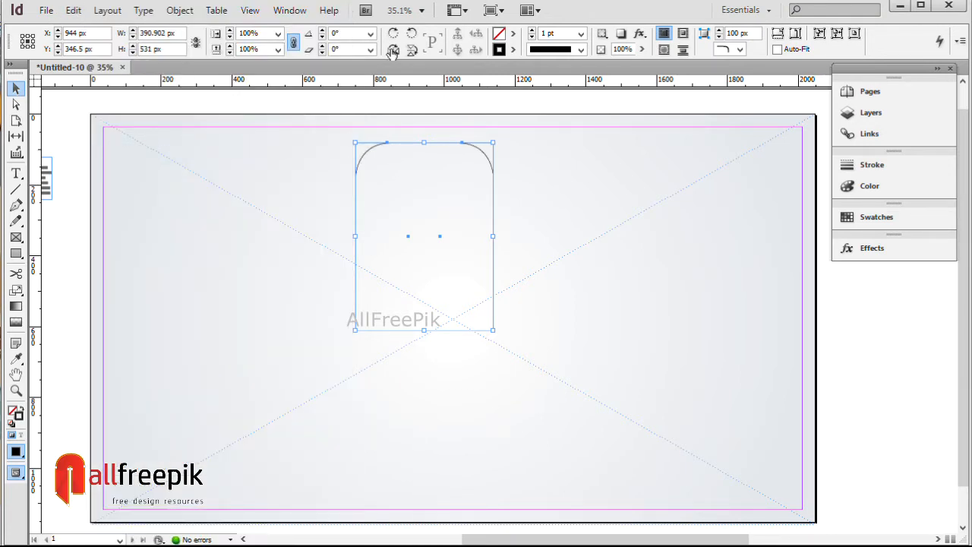
{"action": "left_click", "coordinate": [411, 50]}
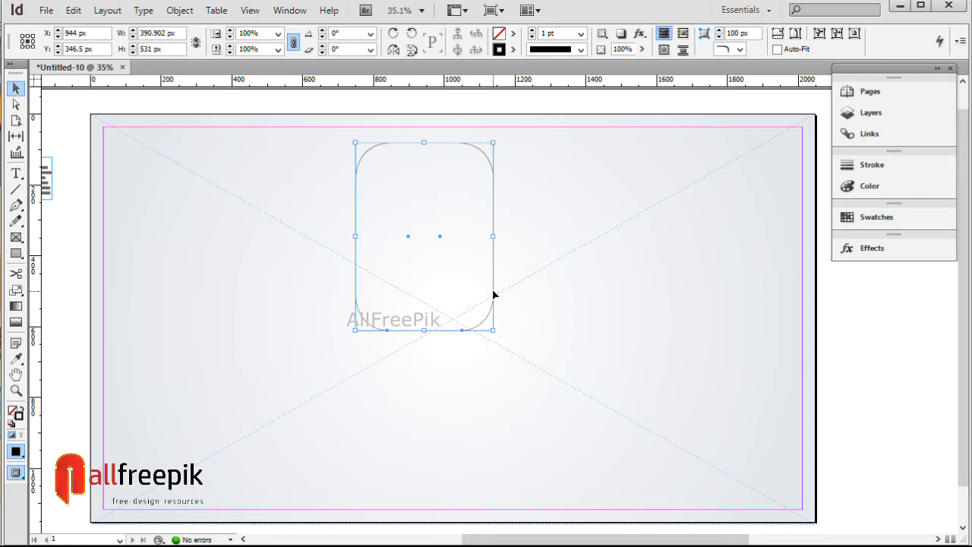
{"action": "left_click_drag", "start_coordinate": [494, 294], "coordinate": [493, 357]}
{"action": "left_click", "coordinate": [492, 360]}
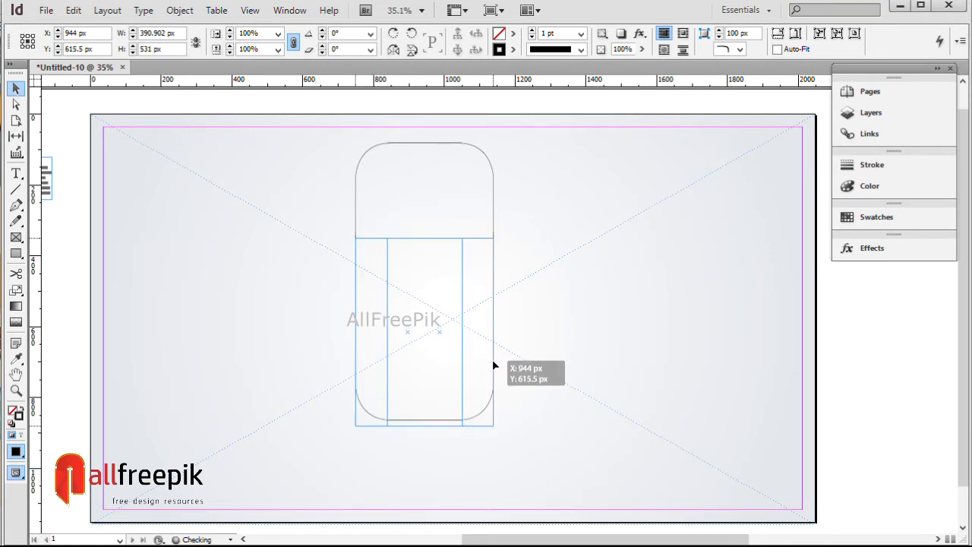
Step: Move all pieces of the rounded shape down together to a vertical position of 577 px
{"action": "left_click_drag", "start_coordinate": [579, 441], "coordinate": [297, 202]}
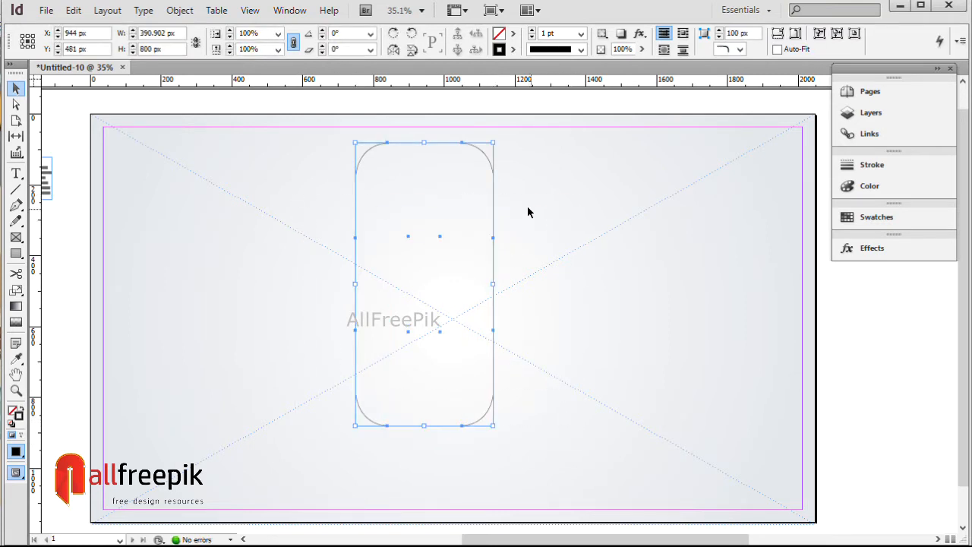
{"action": "left_click_drag", "start_coordinate": [491, 206], "coordinate": [585, 263]}
{"action": "left_click", "coordinate": [638, 262]}
Step: Copy all pieces of the rounded shape to the clipboard and rotate the original by 45°
{"action": "left_click_drag", "start_coordinate": [308, 166], "coordinate": [594, 478]}
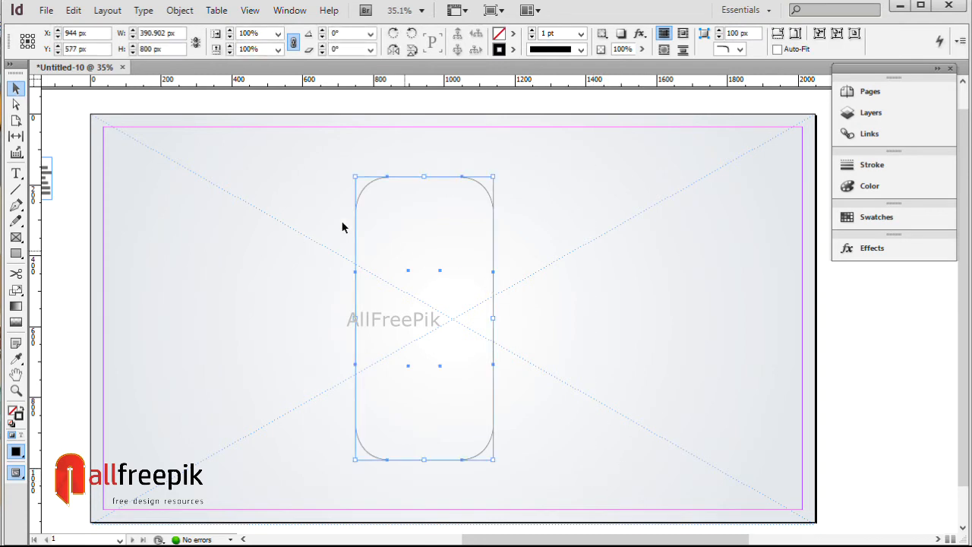
{"action": "left_click", "coordinate": [76, 11]}
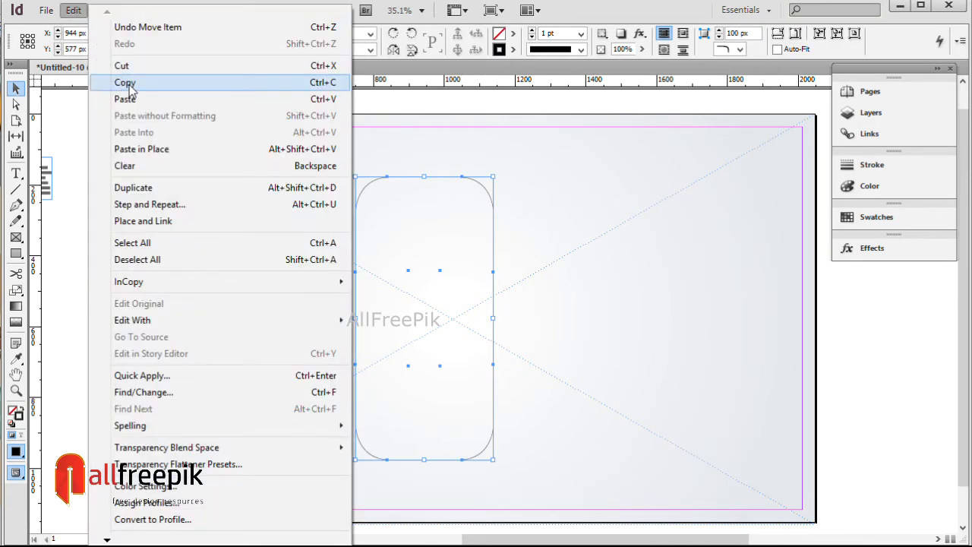
{"action": "left_click", "coordinate": [127, 84]}
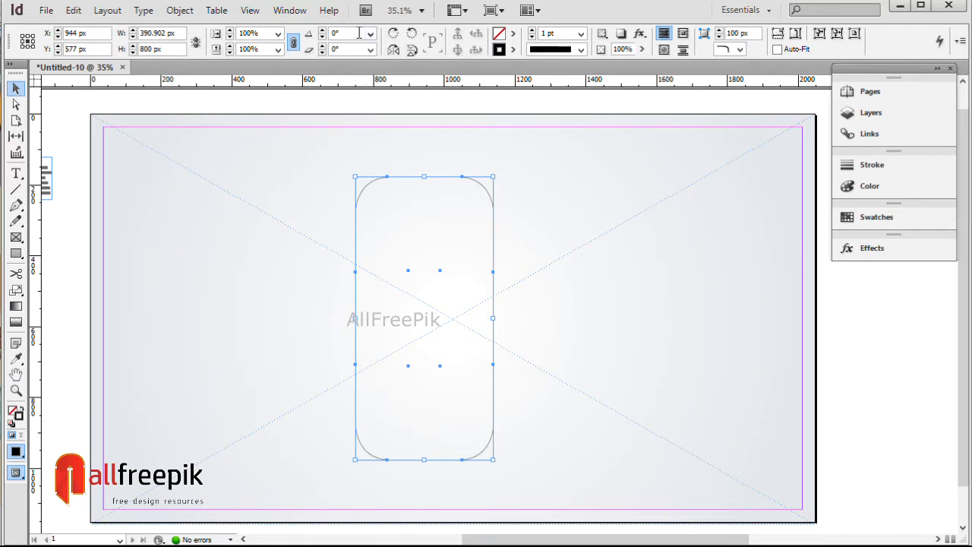
{"action": "left_click", "coordinate": [312, 42]}
{"action": "type", "text": "45"}
{"action": "key", "text": "Return"}
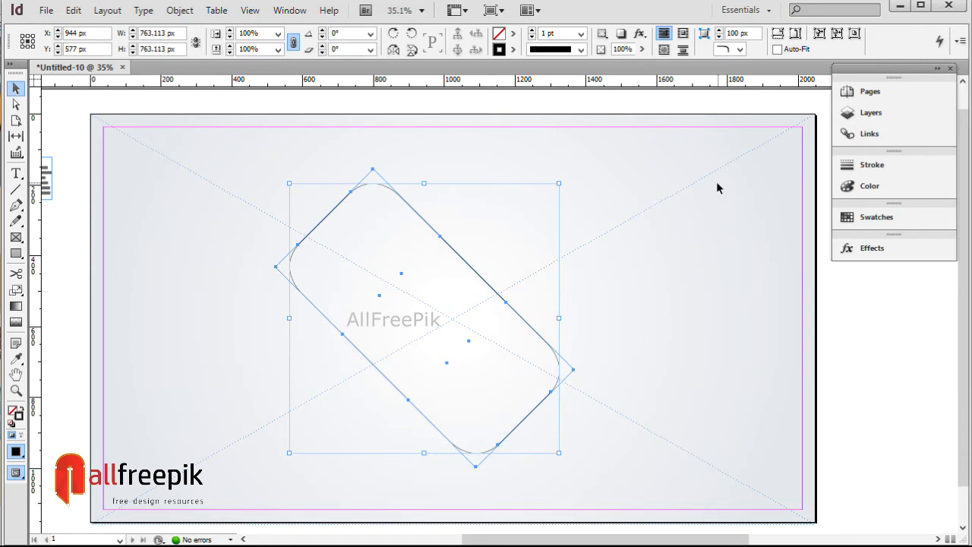
{"action": "left_click", "coordinate": [488, 157]}
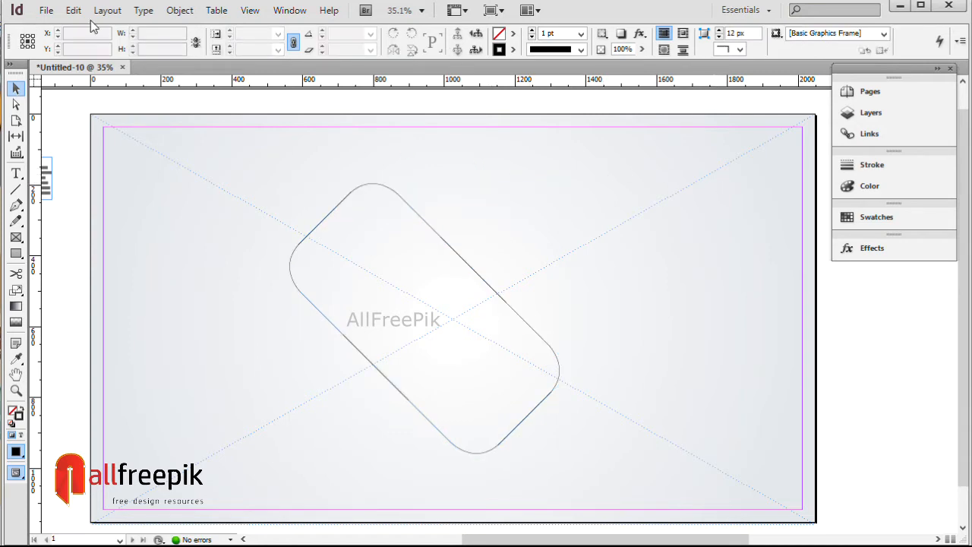
Step: Paste the copied upright shape in place and rotate it by -45° so it crosses the first shape
{"action": "left_click", "coordinate": [73, 10]}
{"action": "left_click", "coordinate": [175, 150]}
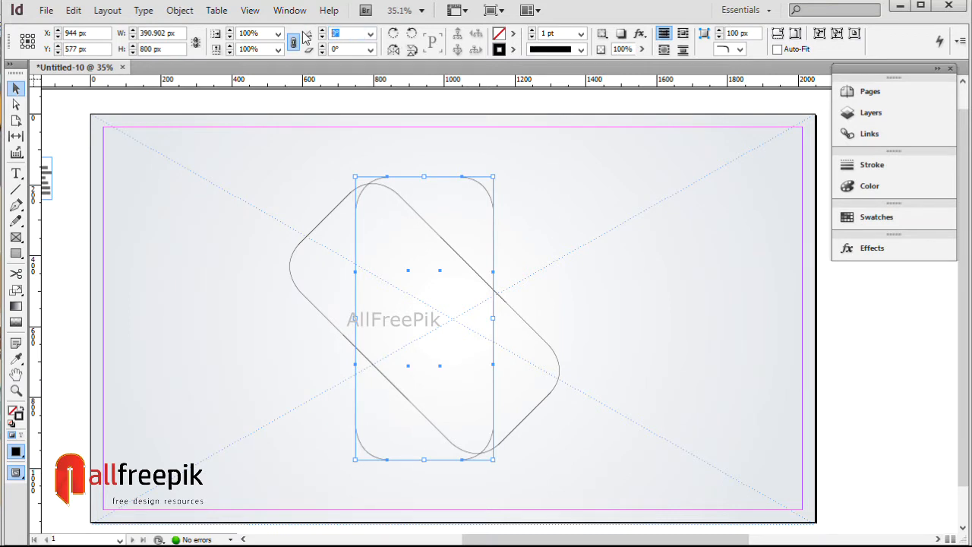
{"action": "type", "text": "-45"}
{"action": "key", "text": "Return"}
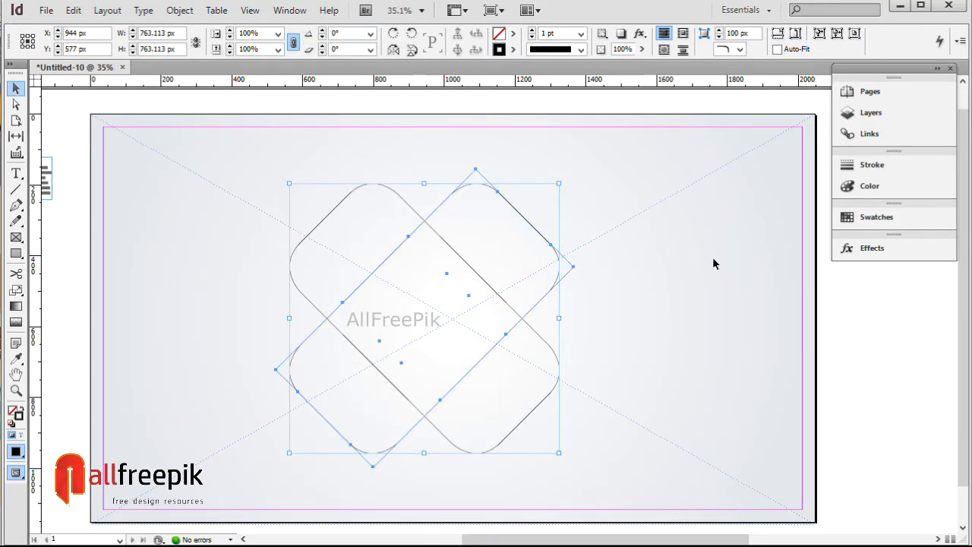
{"action": "left_click", "coordinate": [670, 380]}
Step: Set the stroke of both crossed shapes to 30 pt and scale them together to about 928 × 928 px
{"action": "left_click_drag", "start_coordinate": [614, 461], "coordinate": [218, 179]}
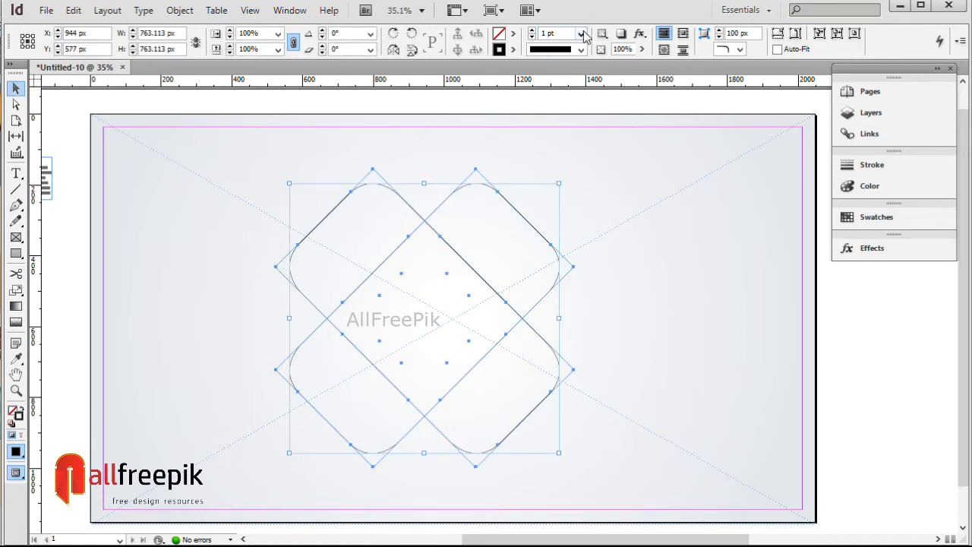
{"action": "left_click", "coordinate": [581, 34]}
{"action": "left_click", "coordinate": [560, 200]}
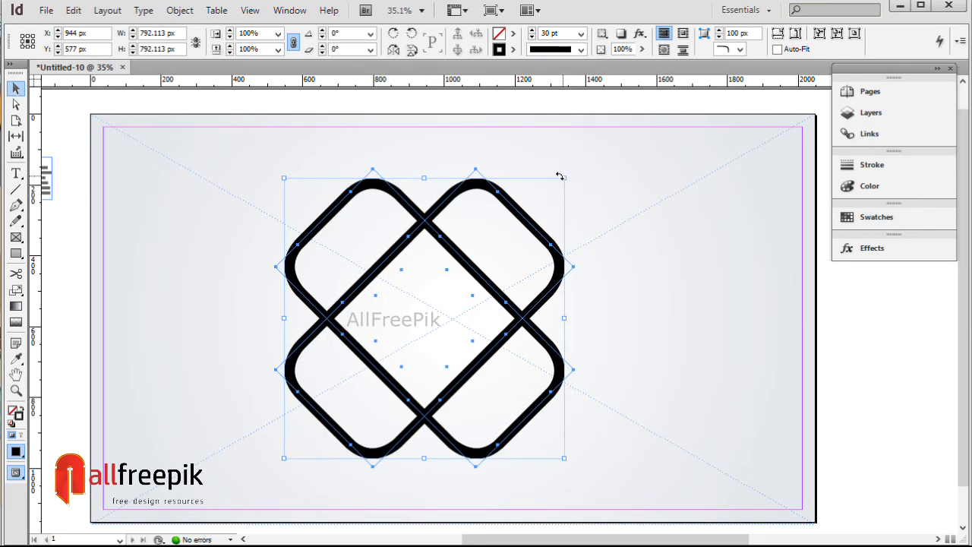
{"action": "left_click_drag", "start_coordinate": [566, 178], "coordinate": [588, 155]}
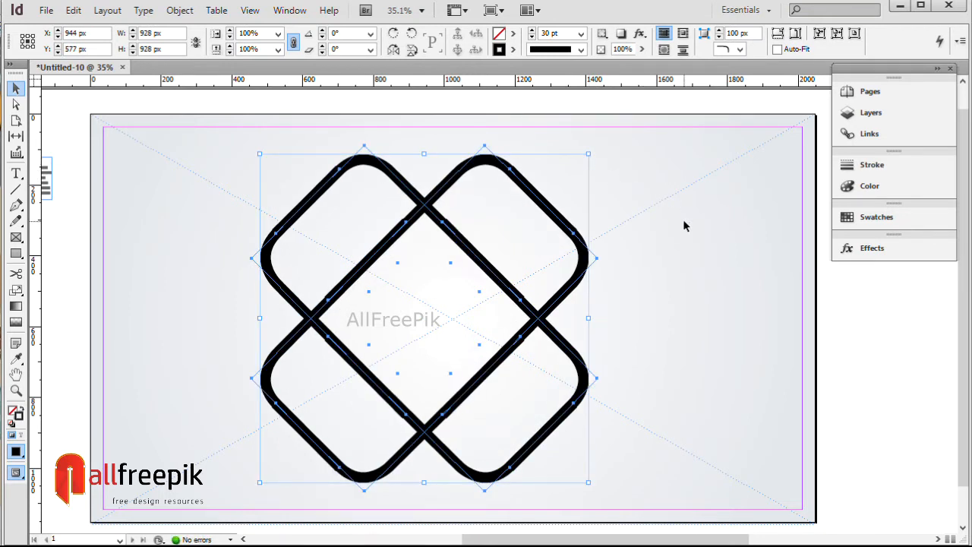
Step: Increase the stroke weight of both crossed shapes to 65 pt
{"action": "left_click", "coordinate": [532, 31]}
{"action": "left_click", "coordinate": [532, 31]}
{"action": "left_click", "coordinate": [532, 32]}
{"action": "left_click", "coordinate": [532, 31]}
{"action": "left_click", "coordinate": [532, 32]}
{"action": "left_click", "coordinate": [533, 31]}
{"action": "left_click", "coordinate": [533, 32]}
{"action": "left_click", "coordinate": [532, 32]}
{"action": "left_click", "coordinate": [532, 32]}
{"action": "left_click", "coordinate": [532, 31]}
{"action": "left_click", "coordinate": [532, 31]}
{"action": "left_click", "coordinate": [532, 31]}
{"action": "left_click", "coordinate": [532, 31]}
{"action": "left_click", "coordinate": [532, 31]}
{"action": "left_click", "coordinate": [532, 31]}
{"action": "left_click", "coordinate": [532, 31]}
{"action": "left_click", "coordinate": [532, 31]}
{"action": "left_click", "coordinate": [532, 32]}
{"action": "left_click", "coordinate": [532, 31]}
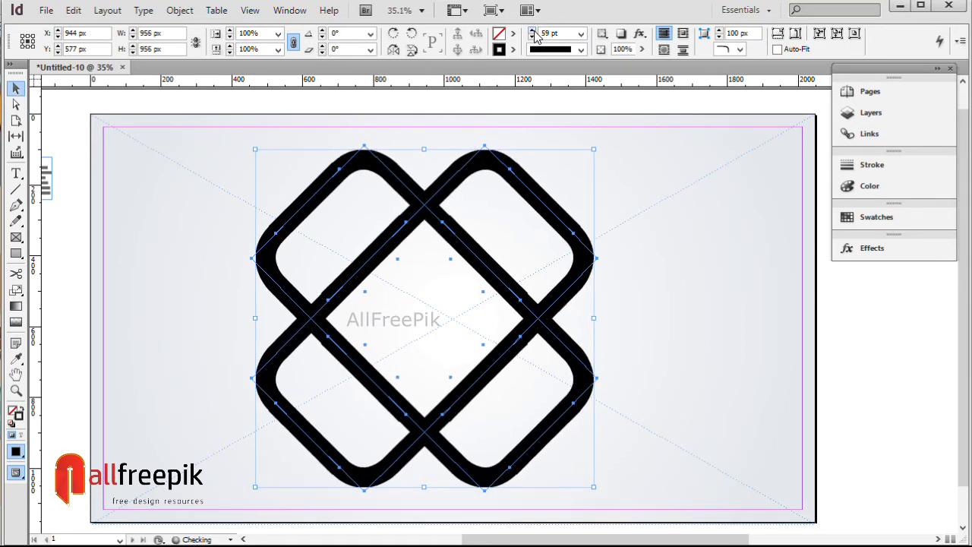
{"action": "left_click", "coordinate": [532, 31]}
{"action": "left_click", "coordinate": [532, 31]}
{"action": "left_click", "coordinate": [533, 31]}
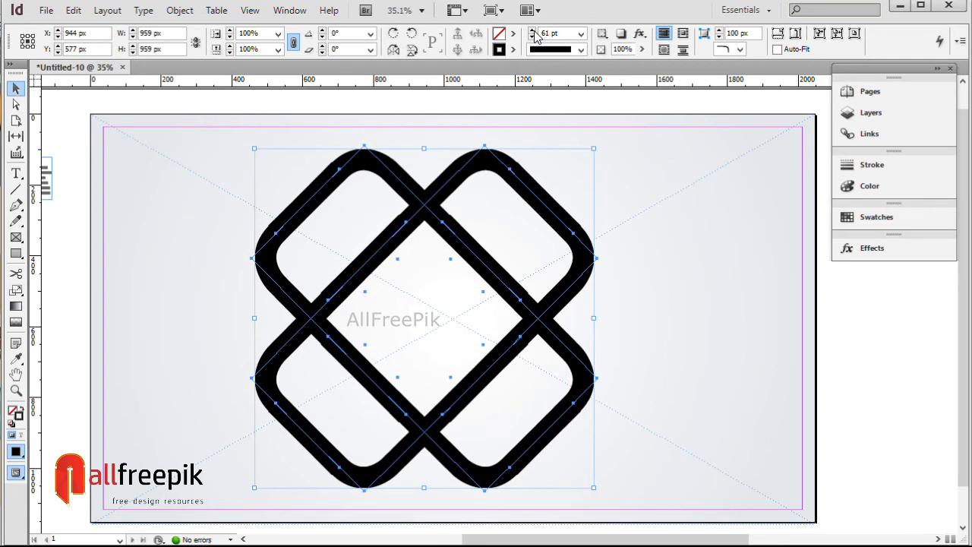
{"action": "left_click", "coordinate": [532, 31]}
{"action": "left_click", "coordinate": [533, 31]}
{"action": "left_click", "coordinate": [533, 31]}
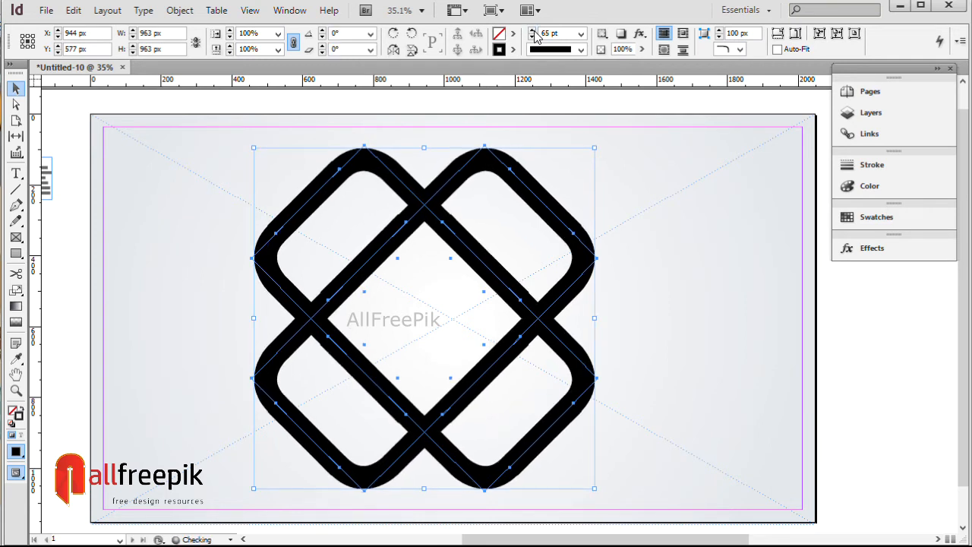
Step: Increase the stroke weight of both crossed shapes to 70 pt and scale them together to about 916 × 916 px
{"action": "left_click", "coordinate": [533, 32]}
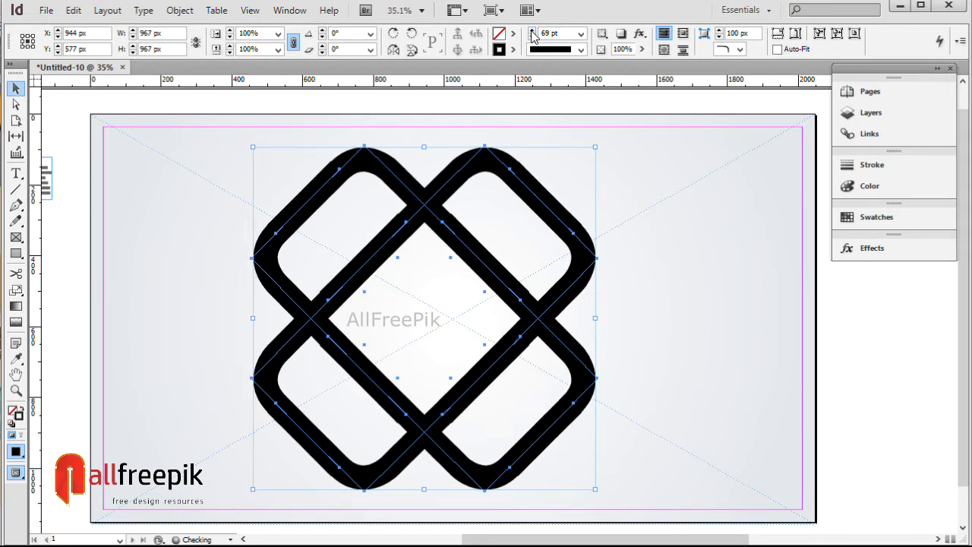
{"action": "left_click", "coordinate": [673, 246]}
{"action": "mouse_move", "coordinate": [686, 158]}
{"action": "left_mouse_down"}
{"action": "mouse_move", "coordinate": [287, 461]}
{"action": "mouse_move", "coordinate": [230, 490]}
{"action": "left_mouse_up"}
{"action": "left_click_drag", "start_coordinate": [597, 145], "coordinate": [586, 156]}
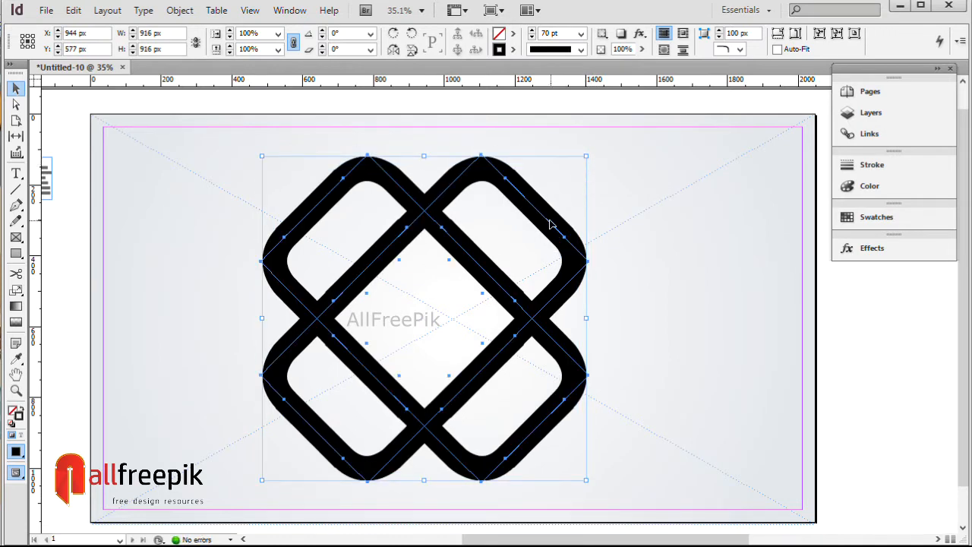
{"action": "left_click", "coordinate": [692, 279]}
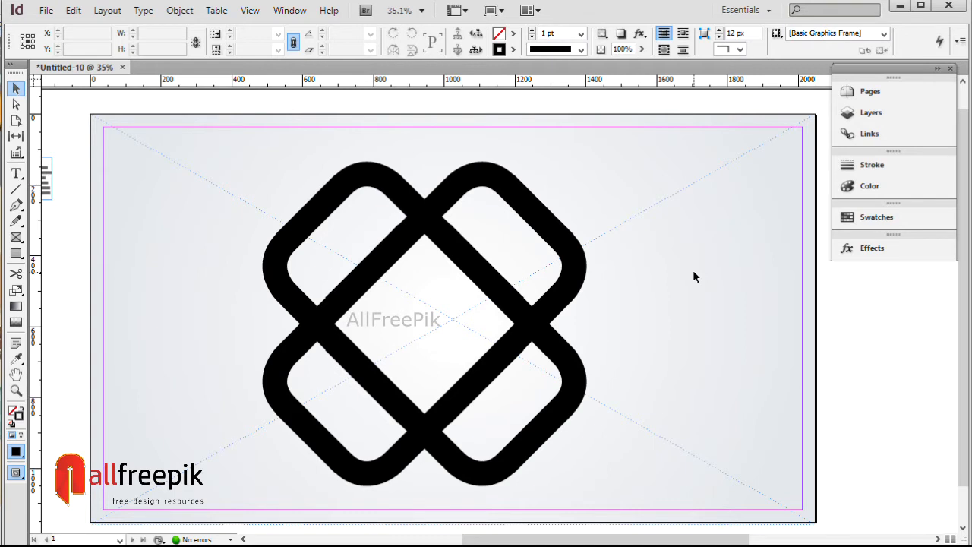
{"action": "left_click", "coordinate": [393, 244]}
{"action": "left_click", "coordinate": [541, 220]}
{"action": "left_click_drag", "start_coordinate": [659, 160], "coordinate": [242, 475]}
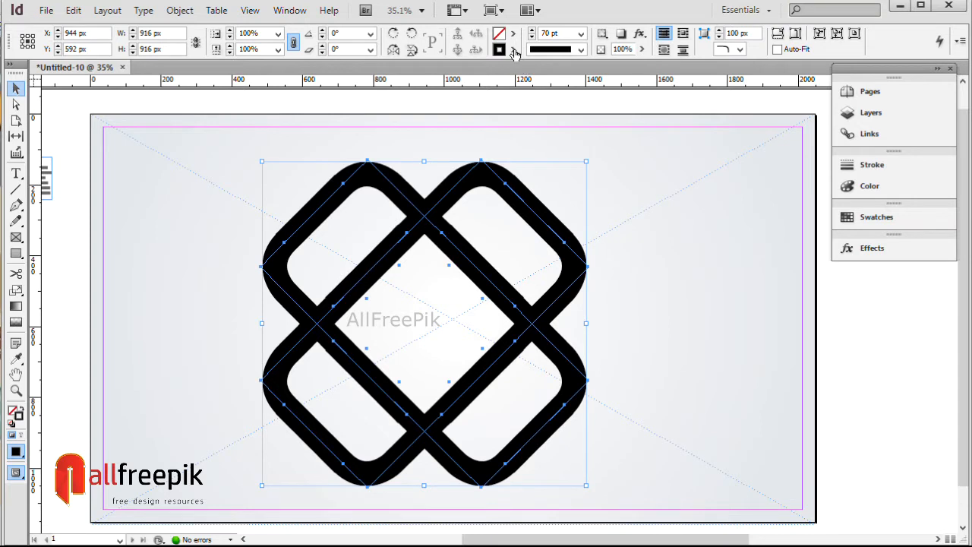
{"action": "left_click", "coordinate": [515, 51]}
{"action": "left_click", "coordinate": [680, 256]}
Step: Apply the RGB Green stroke colour to the pieces of the upper-right rounded end and duplicate that swatch
{"action": "left_click_drag", "start_coordinate": [624, 176], "coordinate": [527, 237]}
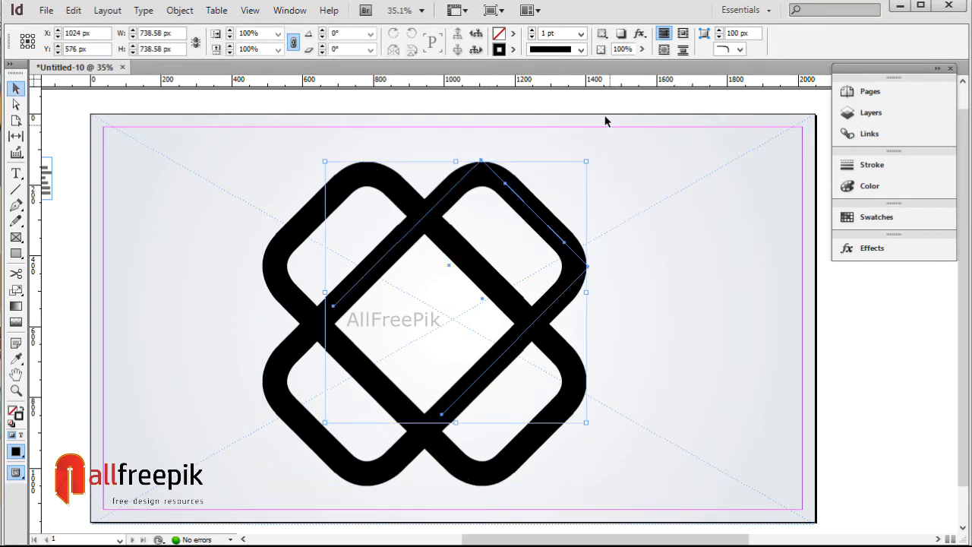
{"action": "left_click", "coordinate": [514, 51]}
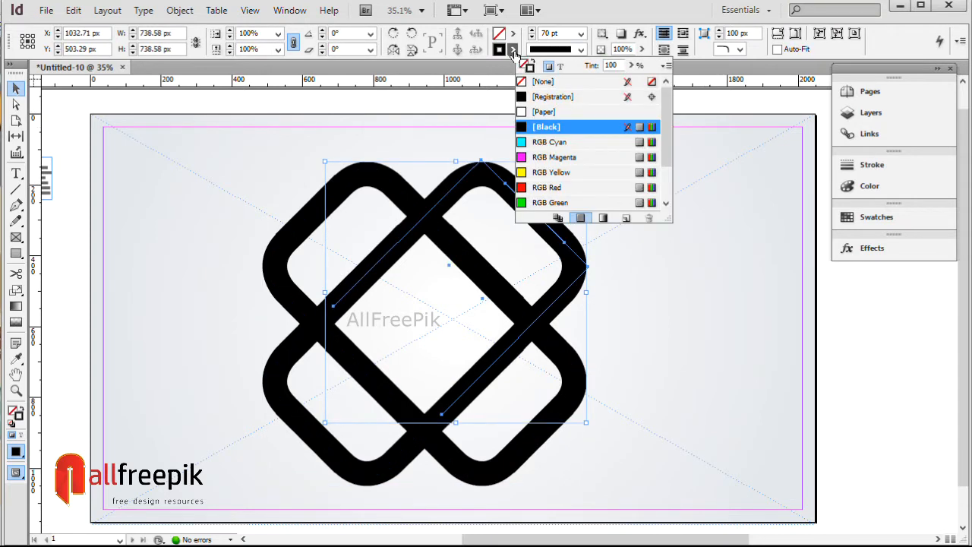
{"action": "left_click", "coordinate": [614, 206]}
{"action": "left_click", "coordinate": [625, 219]}
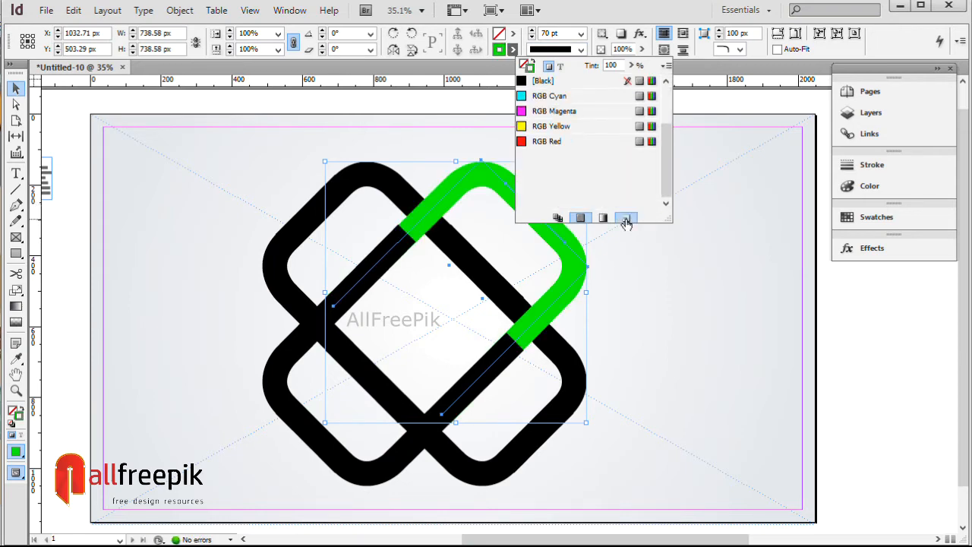
Step: Change the duplicated green swatch to Red 125, Green 231, Blue 158 for the upper-right pieces' stroke
{"action": "double_click", "coordinate": [612, 203]}
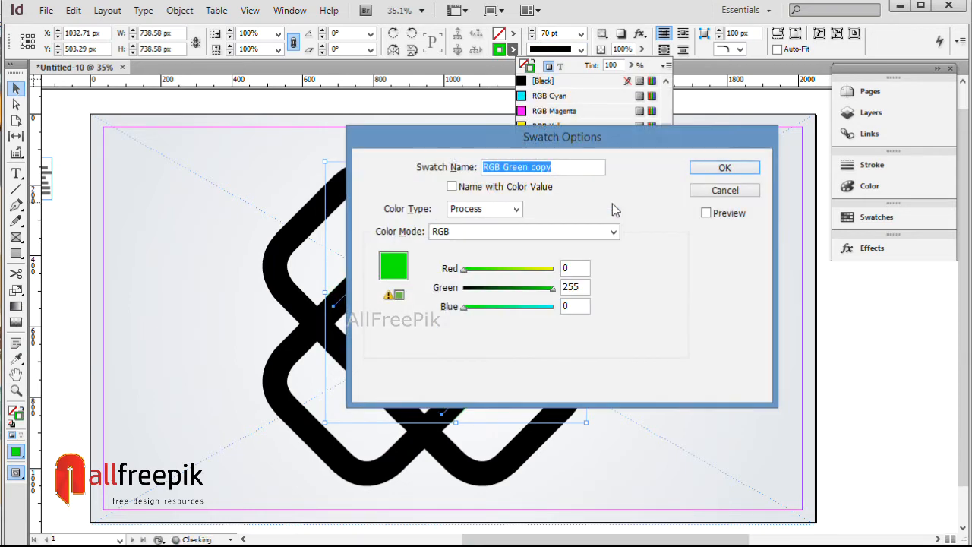
{"action": "left_click_drag", "start_coordinate": [464, 275], "coordinate": [509, 280]}
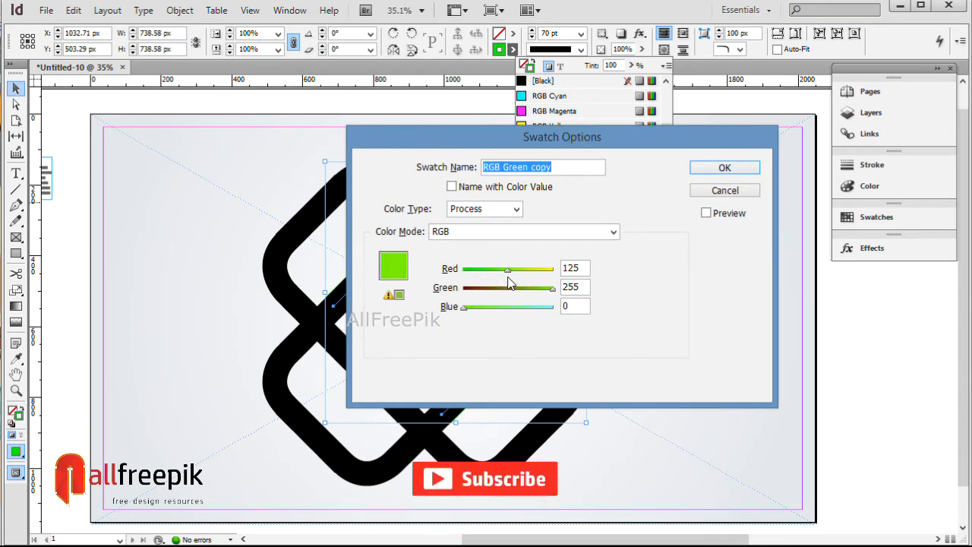
{"action": "left_click_drag", "start_coordinate": [464, 308], "coordinate": [503, 311]}
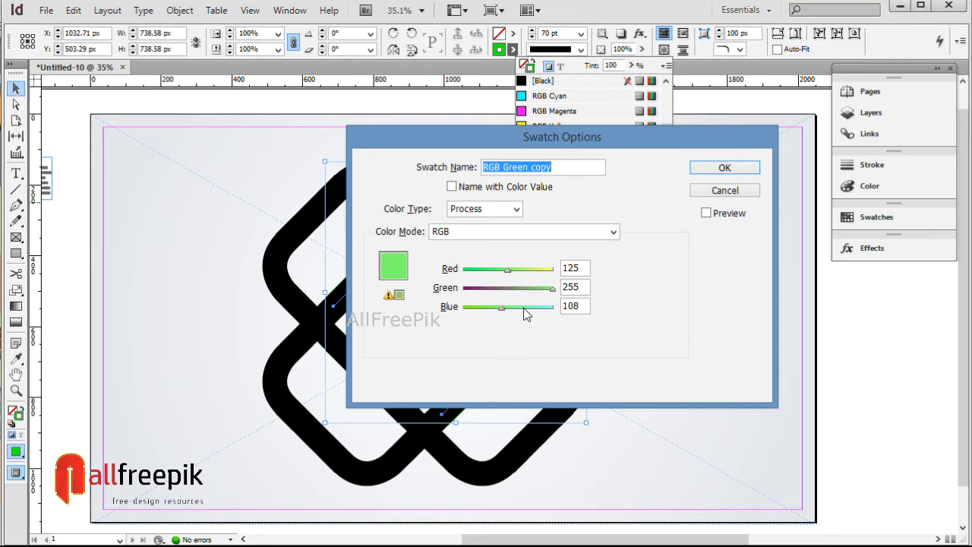
{"action": "left_click_drag", "start_coordinate": [493, 314], "coordinate": [544, 289]}
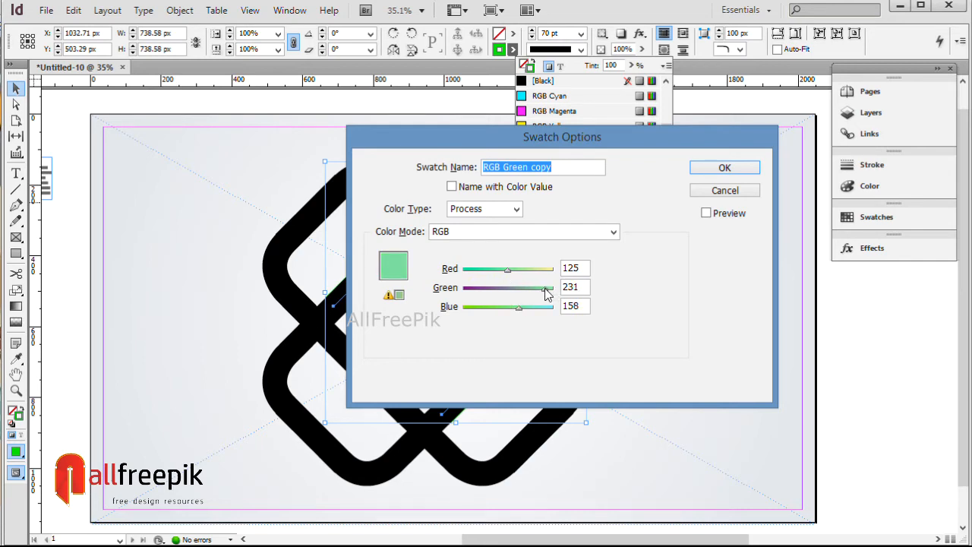
{"action": "left_click", "coordinate": [724, 167]}
{"action": "left_click", "coordinate": [675, 328]}
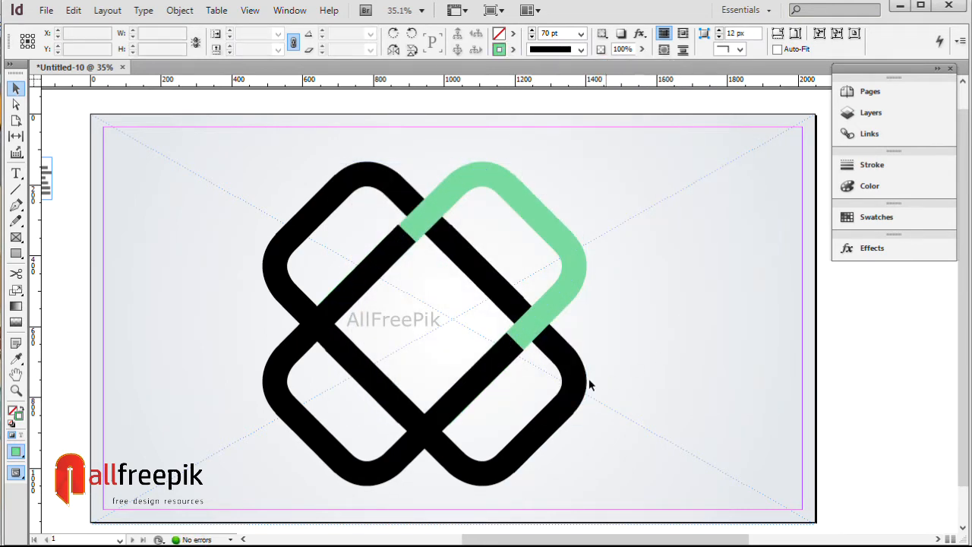
Step: Recolour the stroke of the lower-right corner piece with a duplicate of the RGB Green copy swatch adjusted to salmon pink
{"action": "left_click", "coordinate": [575, 394]}
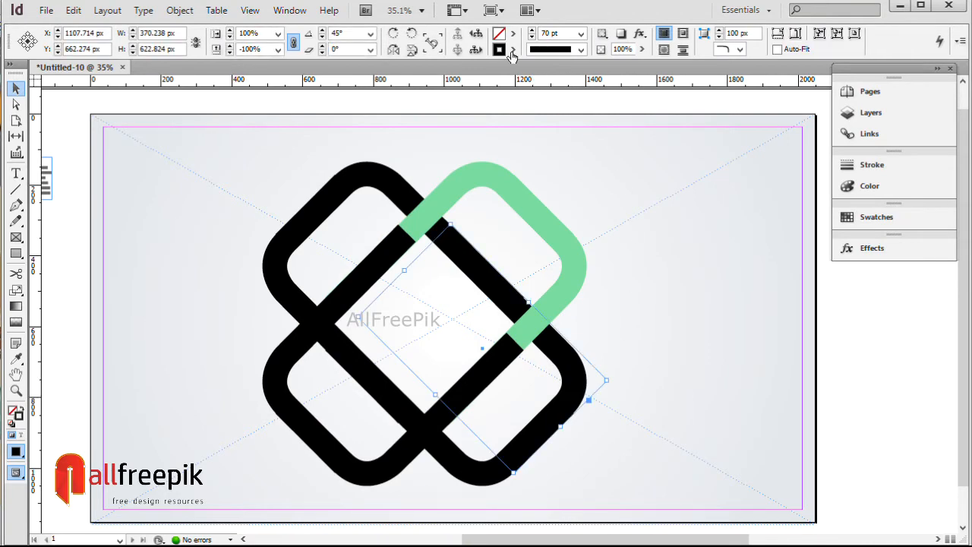
{"action": "left_click", "coordinate": [513, 50]}
{"action": "left_click", "coordinate": [623, 218]}
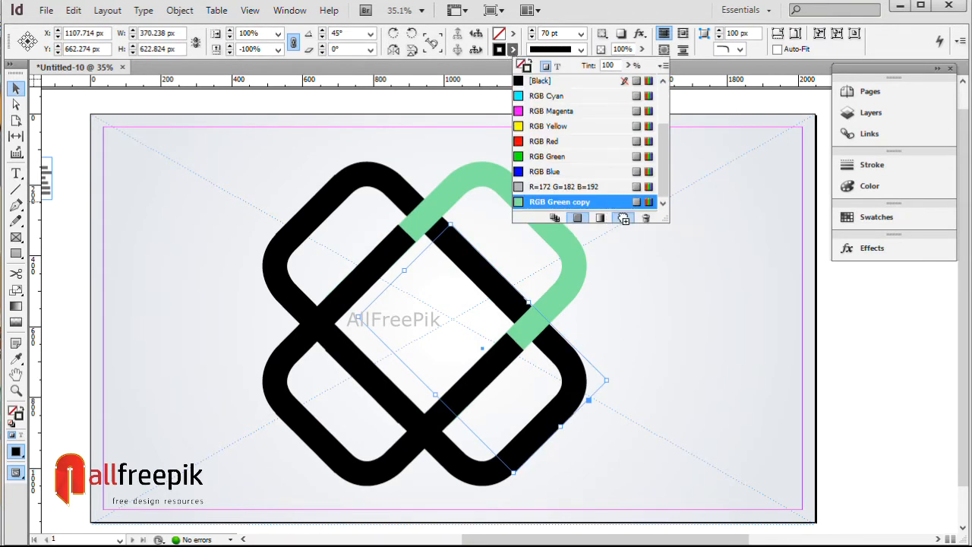
{"action": "double_click", "coordinate": [598, 202]}
{"action": "left_click_drag", "start_coordinate": [524, 272], "coordinate": [516, 294]}
{"action": "left_click", "coordinate": [708, 170]}
{"action": "left_click", "coordinate": [641, 485]}
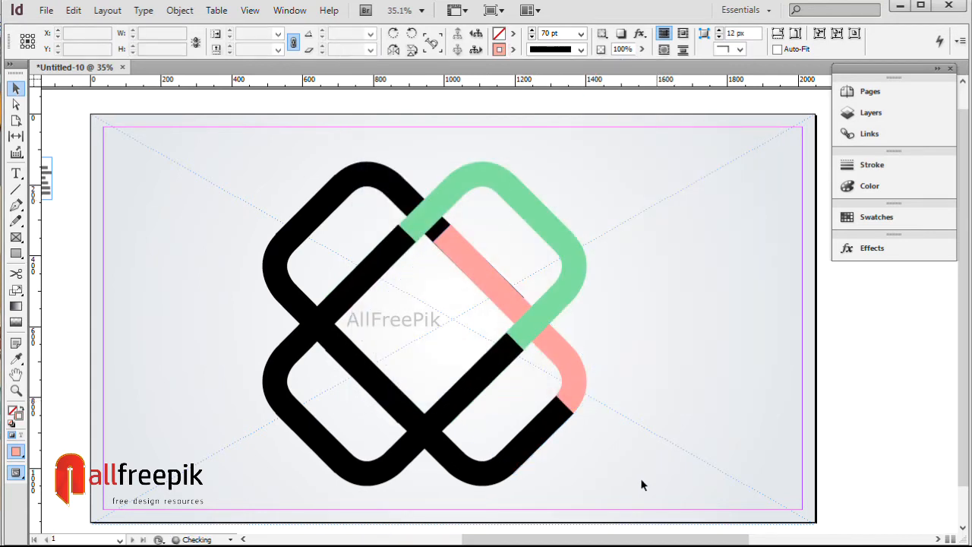
Step: Select the lower-left corner piece and duplicate the black swatch for its stroke
{"action": "left_click", "coordinate": [534, 451]}
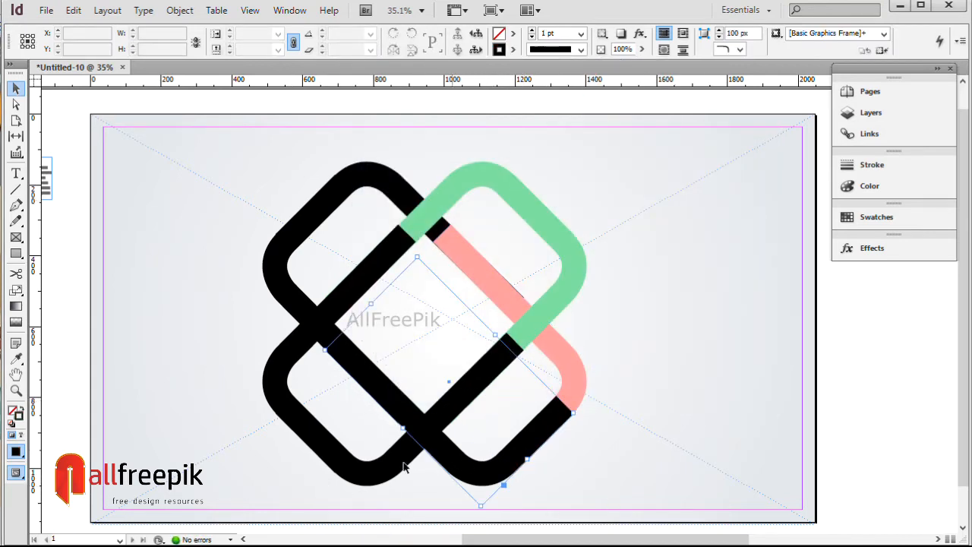
{"action": "left_click_drag", "start_coordinate": [239, 434], "coordinate": [323, 403]}
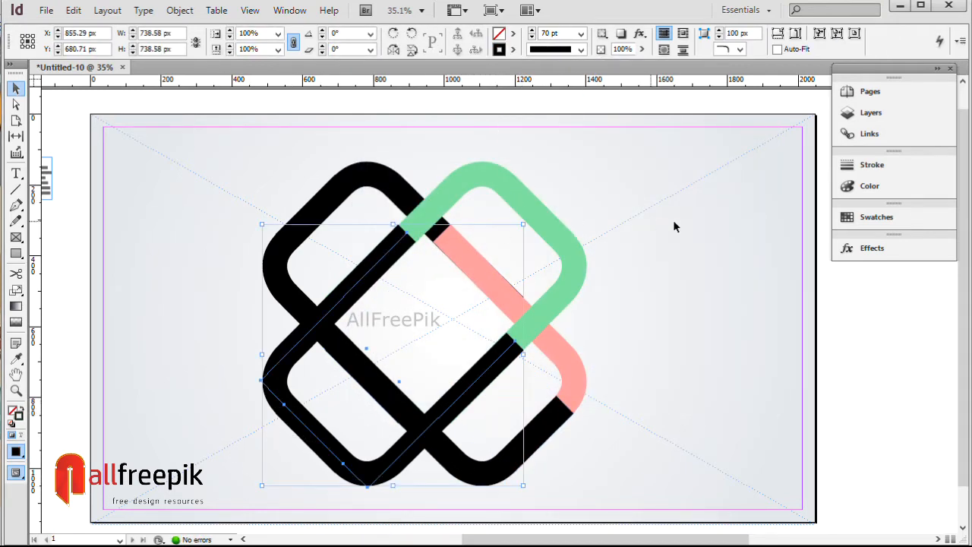
{"action": "left_click", "coordinate": [299, 418]}
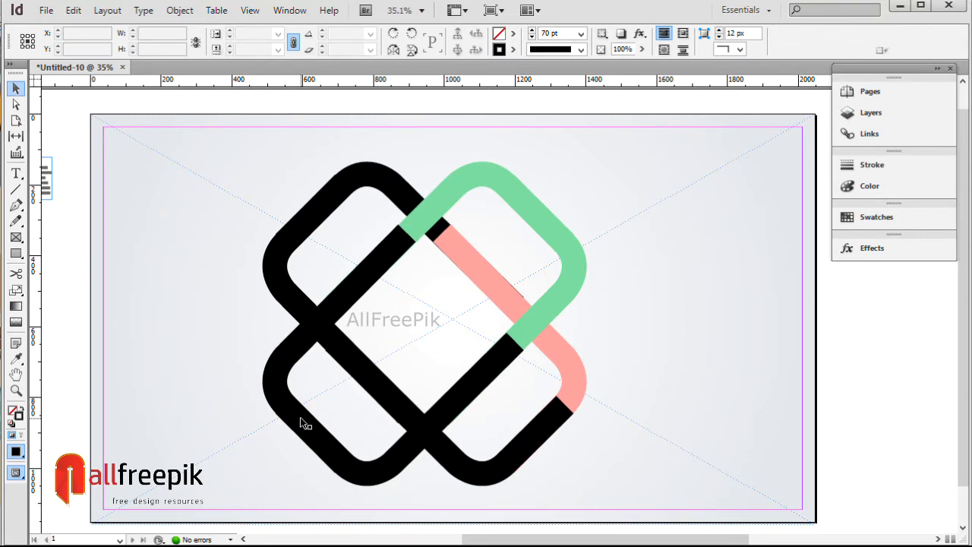
{"action": "left_click", "coordinate": [513, 50]}
{"action": "left_click", "coordinate": [621, 217]}
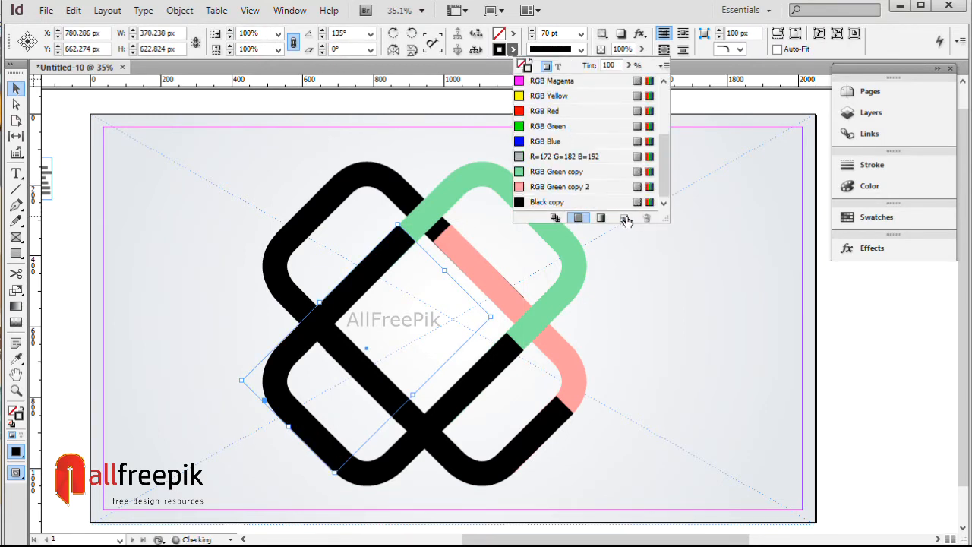
Step: Change the duplicated black swatch to Red 54, Green 214, Blue 214 for the lower-left piece's stroke
{"action": "double_click", "coordinate": [584, 201]}
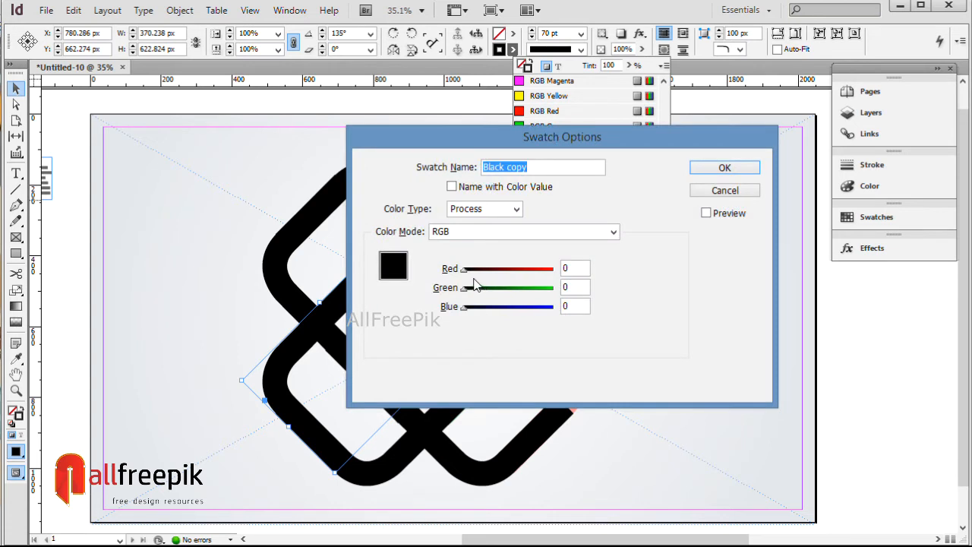
{"action": "left_click_drag", "start_coordinate": [465, 272], "coordinate": [482, 271]}
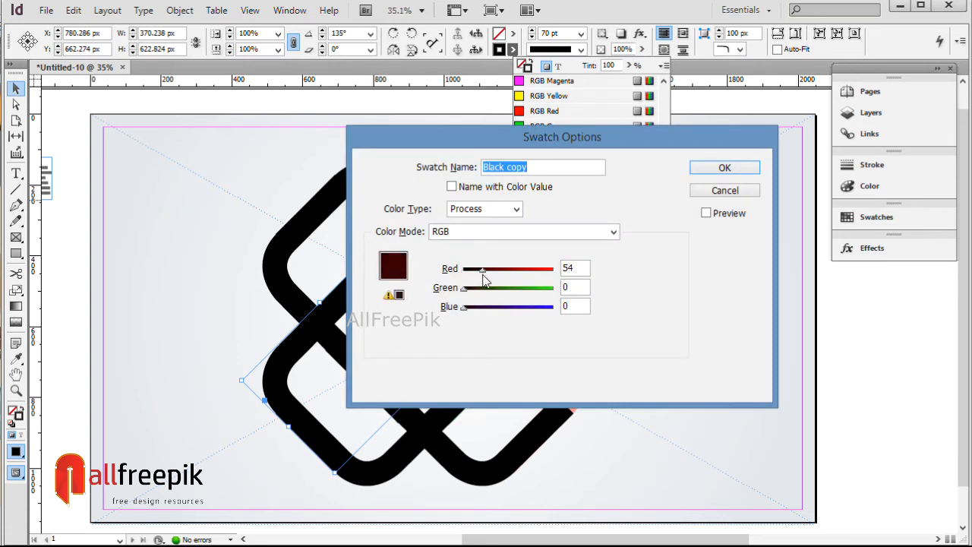
{"action": "left_click", "coordinate": [539, 308]}
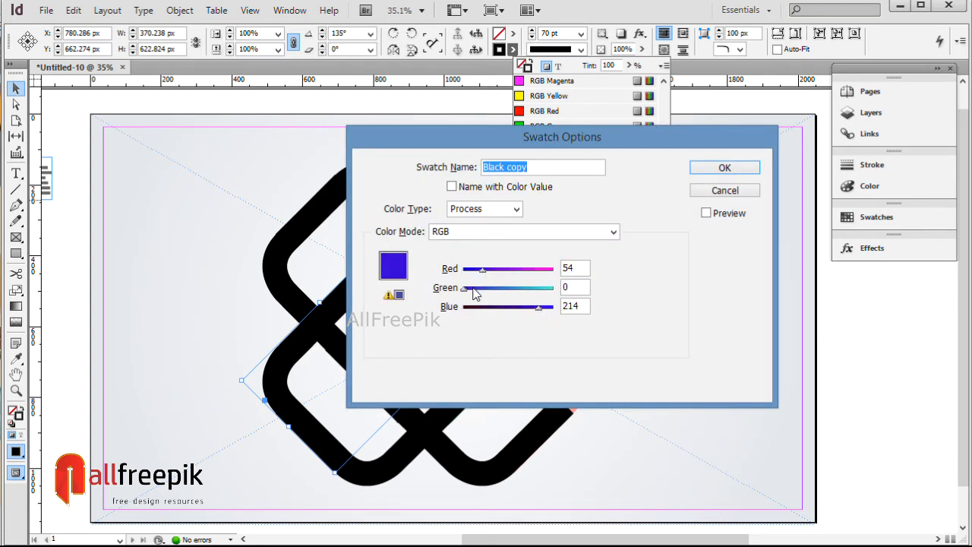
{"action": "left_click_drag", "start_coordinate": [464, 290], "coordinate": [492, 291]}
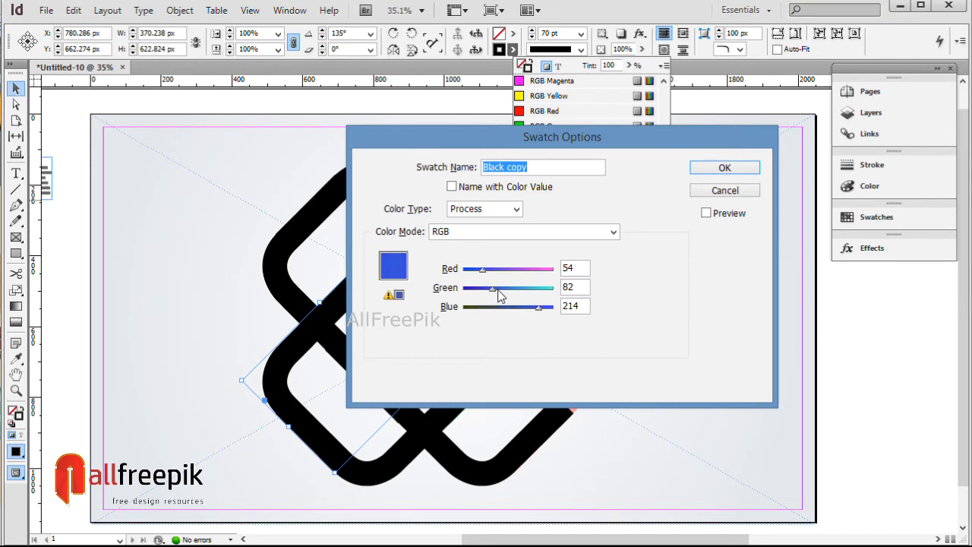
{"action": "left_click_drag", "start_coordinate": [562, 136], "coordinate": [663, 130]}
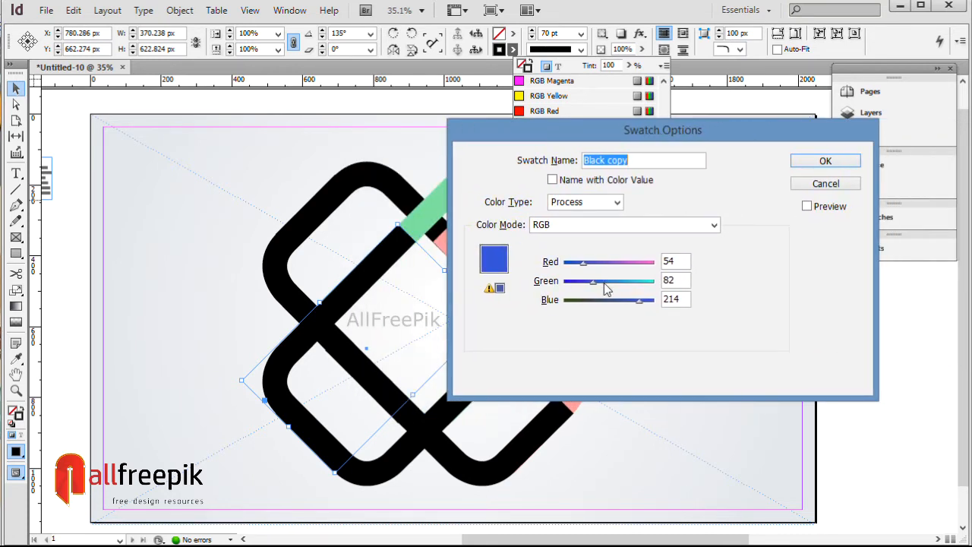
{"action": "left_click_drag", "start_coordinate": [593, 282], "coordinate": [642, 286]}
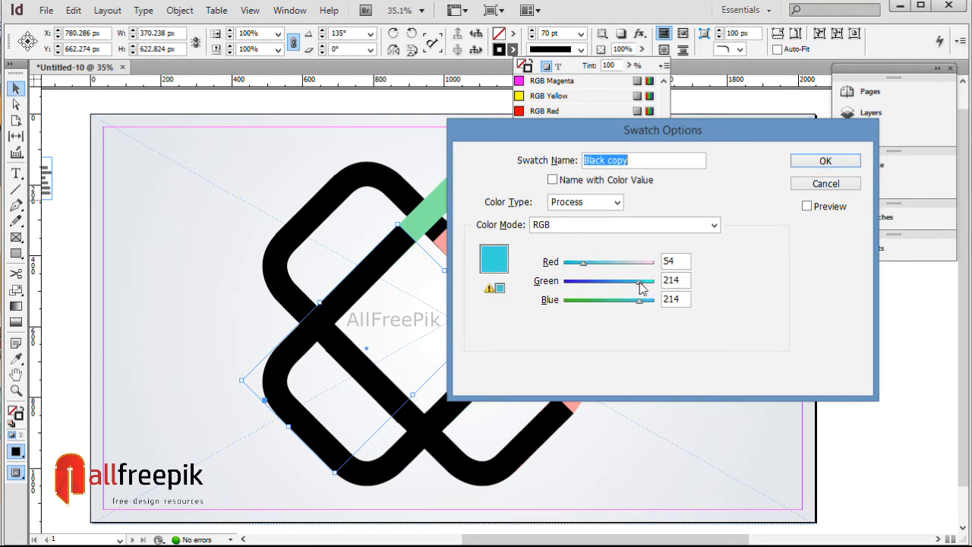
{"action": "left_click", "coordinate": [798, 166]}
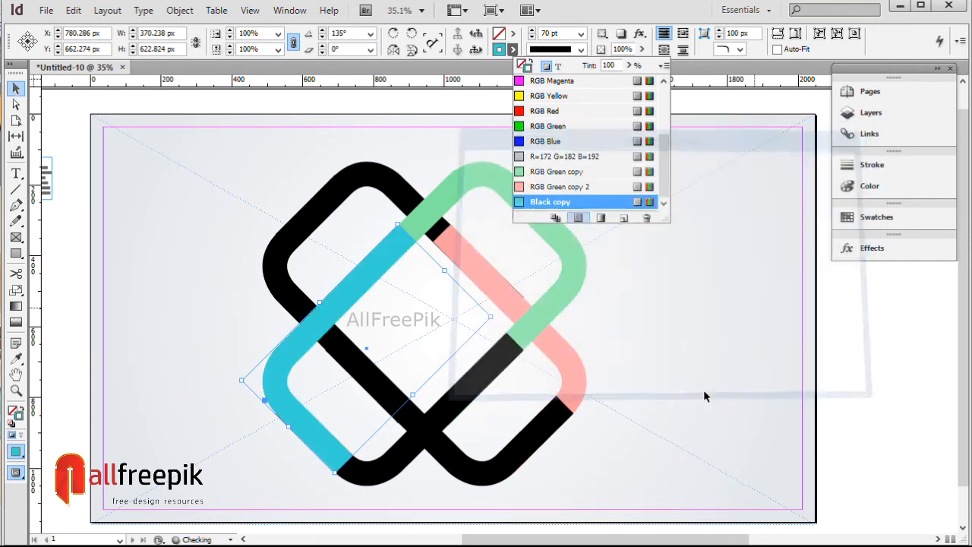
{"action": "left_click", "coordinate": [733, 387]}
Step: Give the upper-left corner piece a new stroke swatch copied from black and set to Red 255, Green 225, Blue 0
{"action": "left_click", "coordinate": [323, 209]}
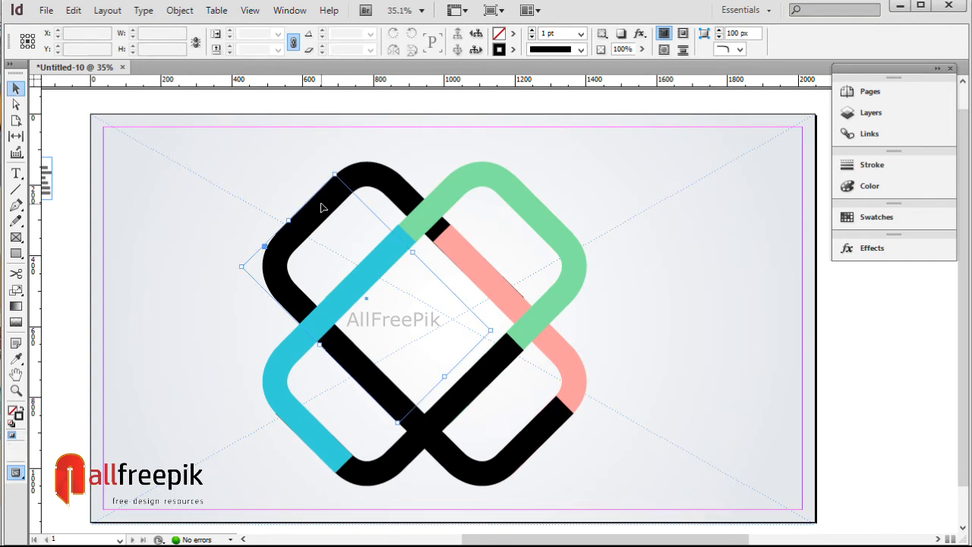
{"action": "left_click", "coordinate": [512, 49]}
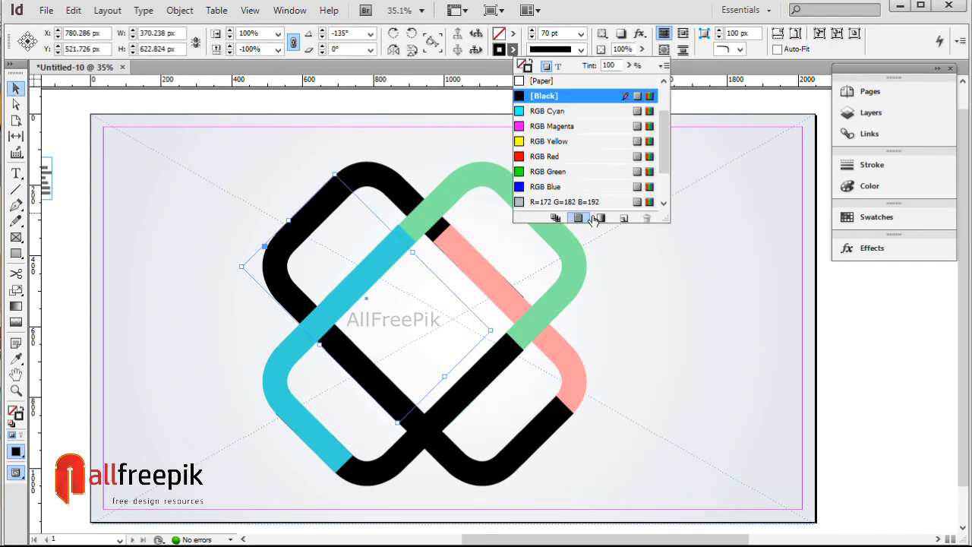
{"action": "left_click", "coordinate": [624, 218]}
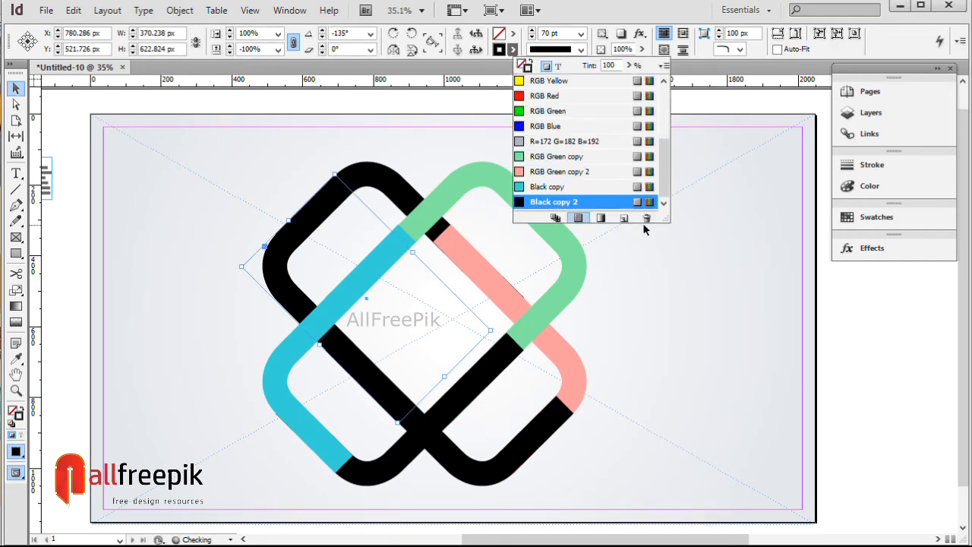
{"action": "double_click", "coordinate": [597, 202]}
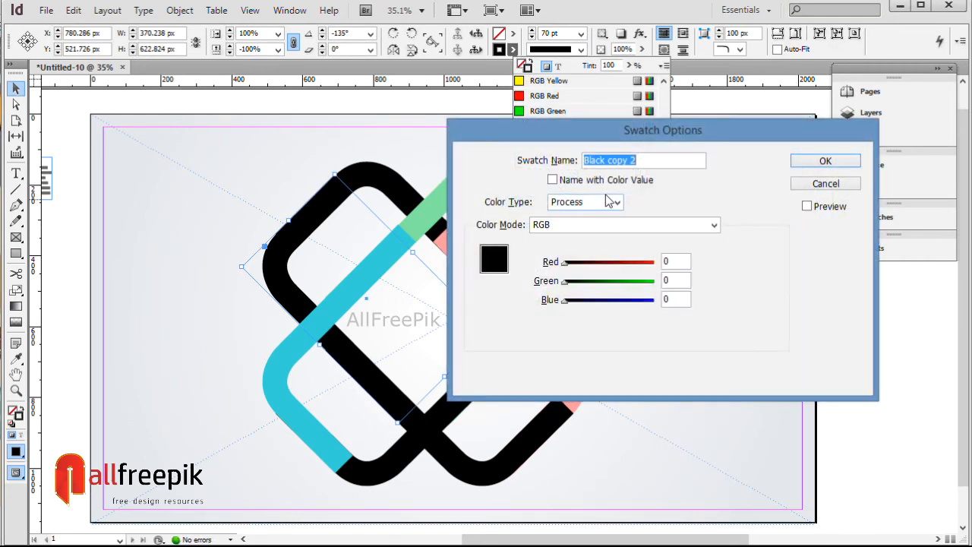
{"action": "left_click", "coordinate": [644, 282]}
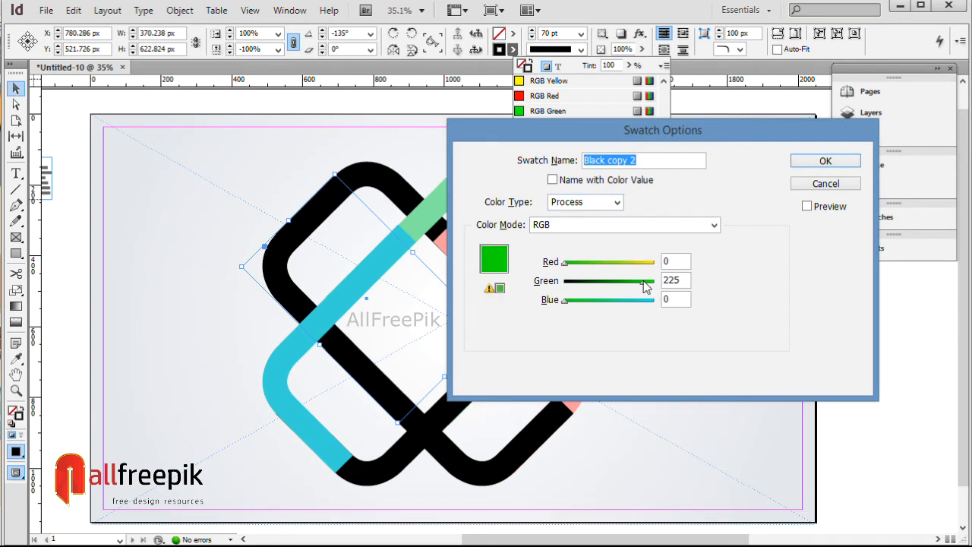
{"action": "left_click", "coordinate": [646, 262]}
{"action": "left_click_drag", "start_coordinate": [647, 263], "coordinate": [658, 260]}
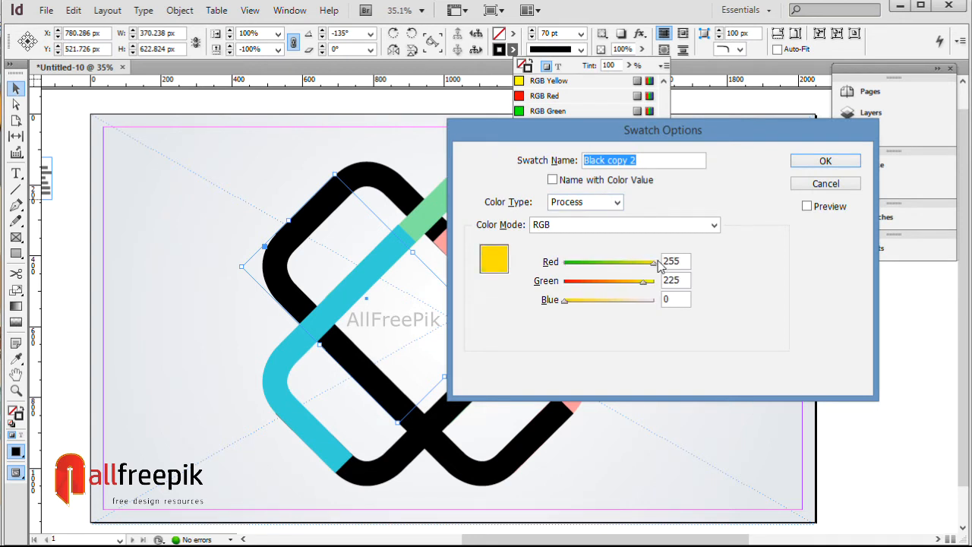
{"action": "left_click", "coordinate": [857, 161]}
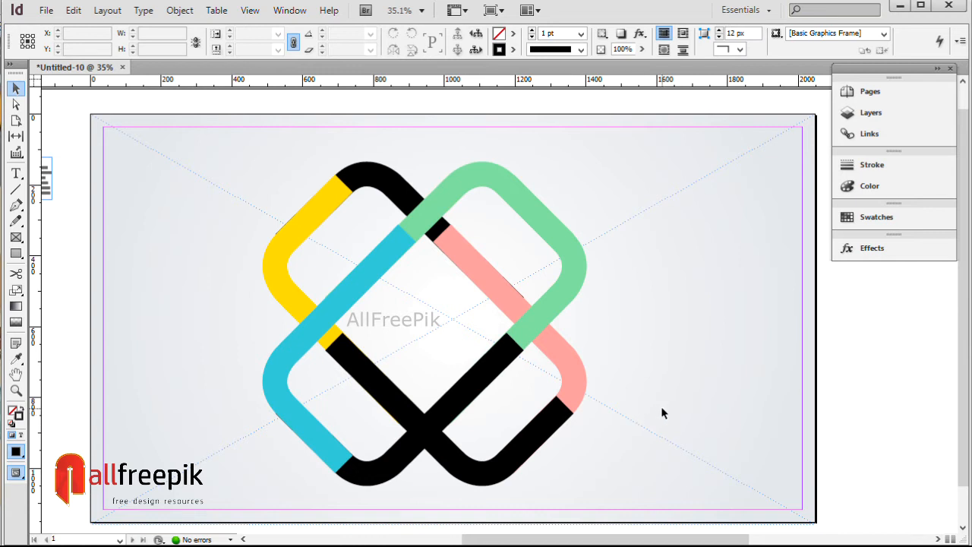
{"action": "left_click", "coordinate": [523, 444]}
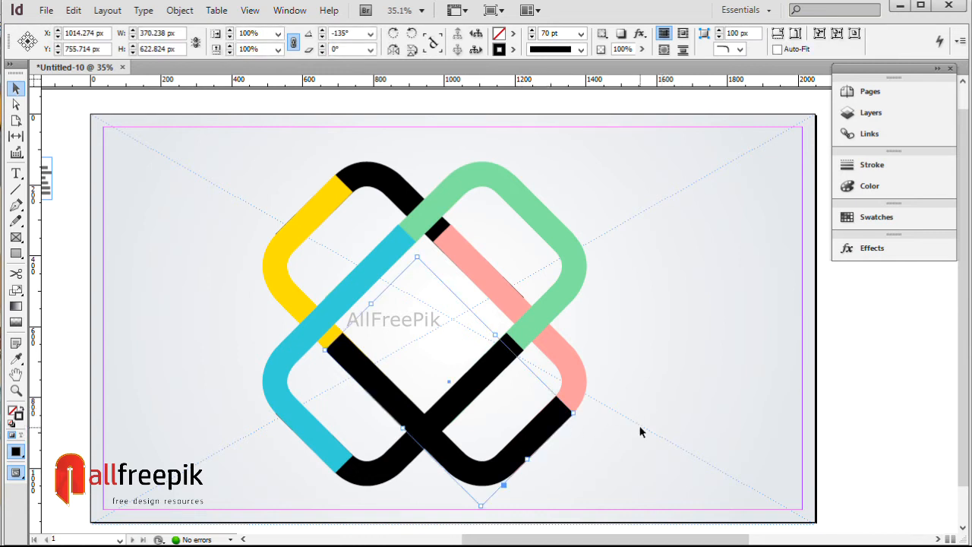
{"action": "left_click", "coordinate": [638, 427]}
{"action": "left_click", "coordinate": [575, 370]}
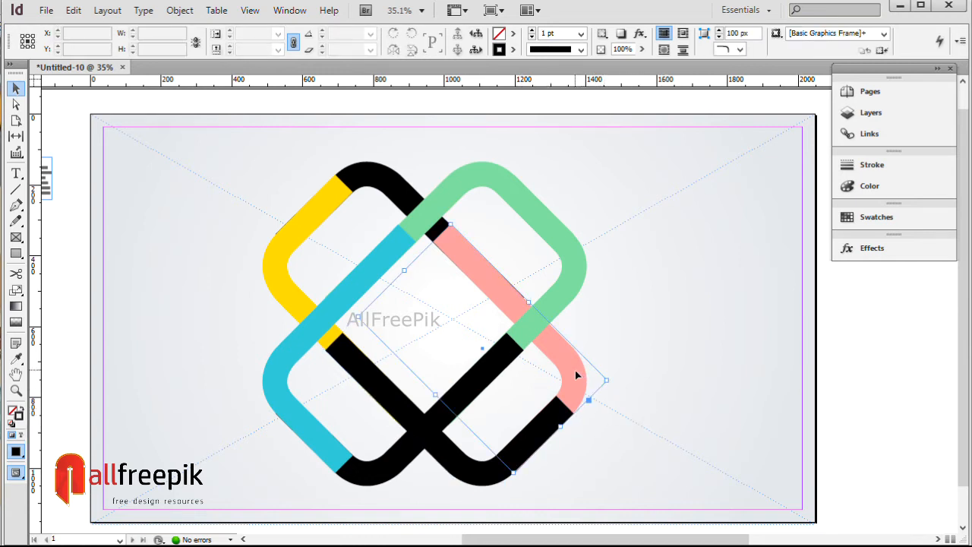
{"action": "left_click", "coordinate": [616, 407]}
{"action": "left_click", "coordinate": [535, 325]}
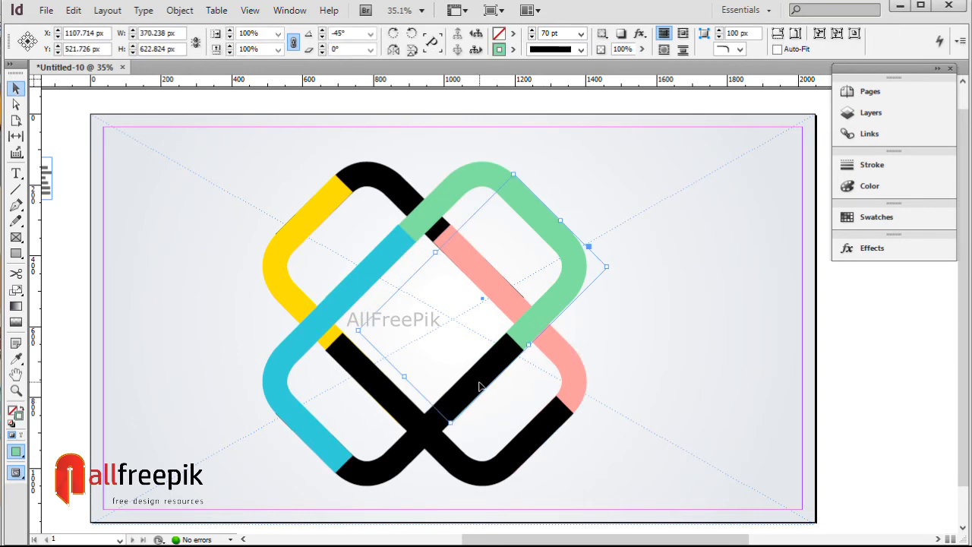
{"action": "left_click", "coordinate": [557, 436]}
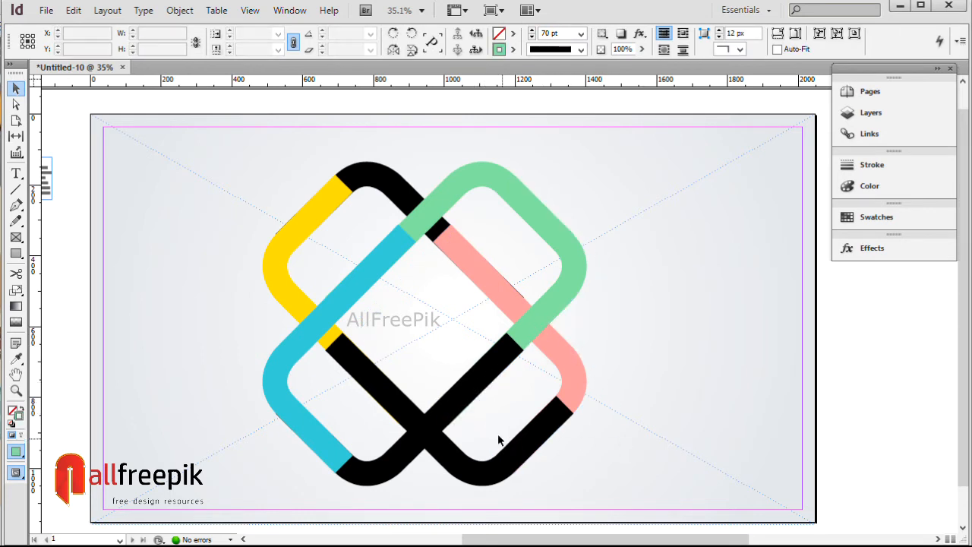
Step: Recolour the black piece at the bottom of the lower-left loop with the cyan stroke sampled from the neighbouring cyan piece
{"action": "left_click", "coordinate": [466, 395]}
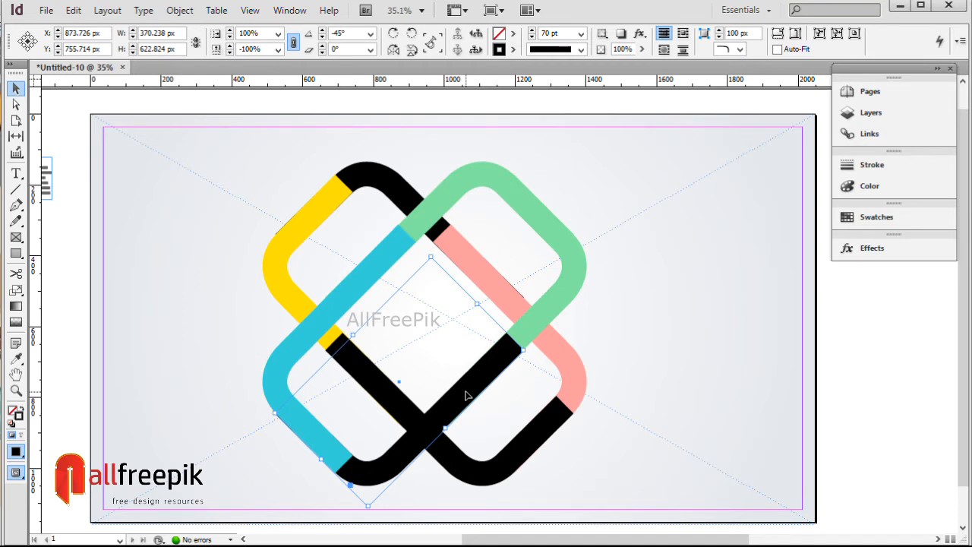
{"action": "left_click", "coordinate": [18, 360]}
{"action": "left_click", "coordinate": [281, 357]}
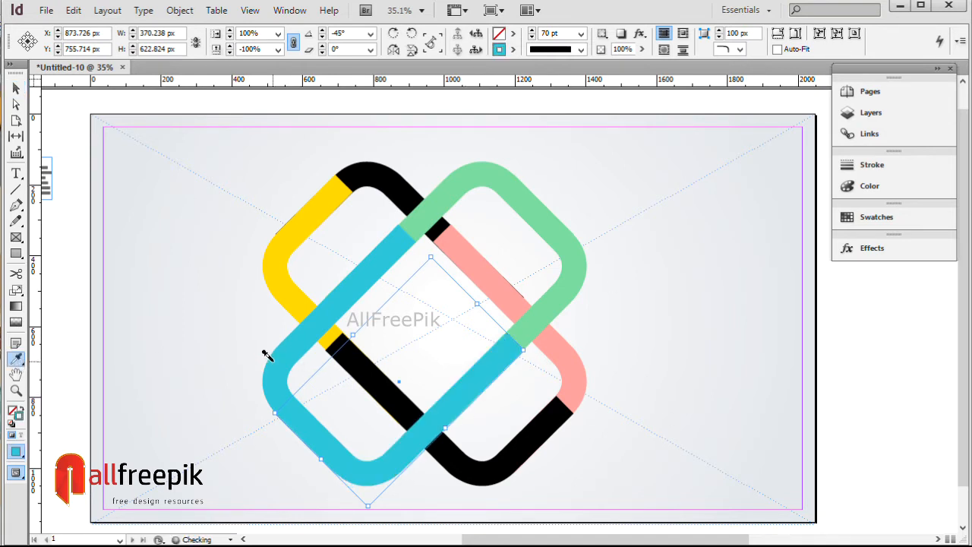
Step: Shorten the newly cyan piece by moving its upper-right end point down to the bottom crossing of the two rectangles
{"action": "left_click", "coordinate": [17, 104]}
{"action": "left_click", "coordinate": [678, 410]}
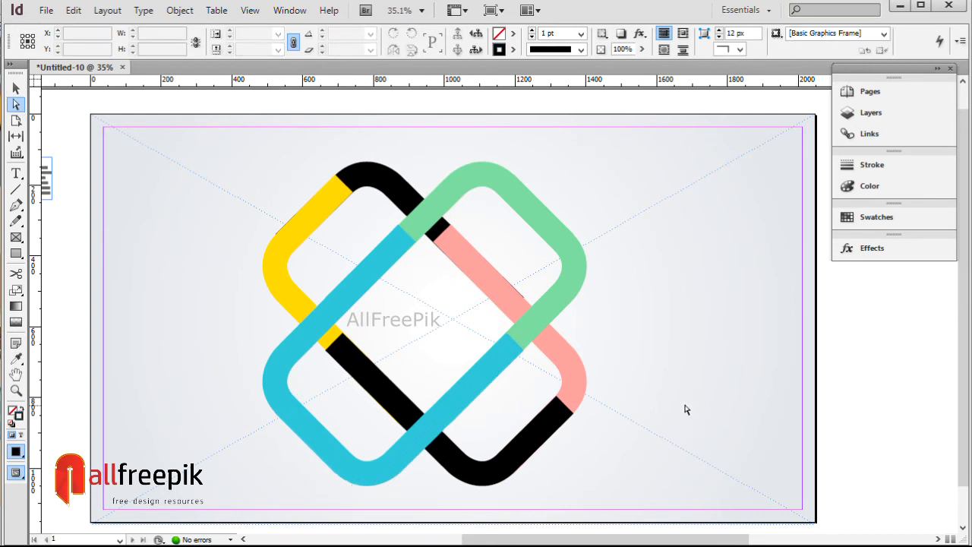
{"action": "left_click", "coordinate": [481, 382]}
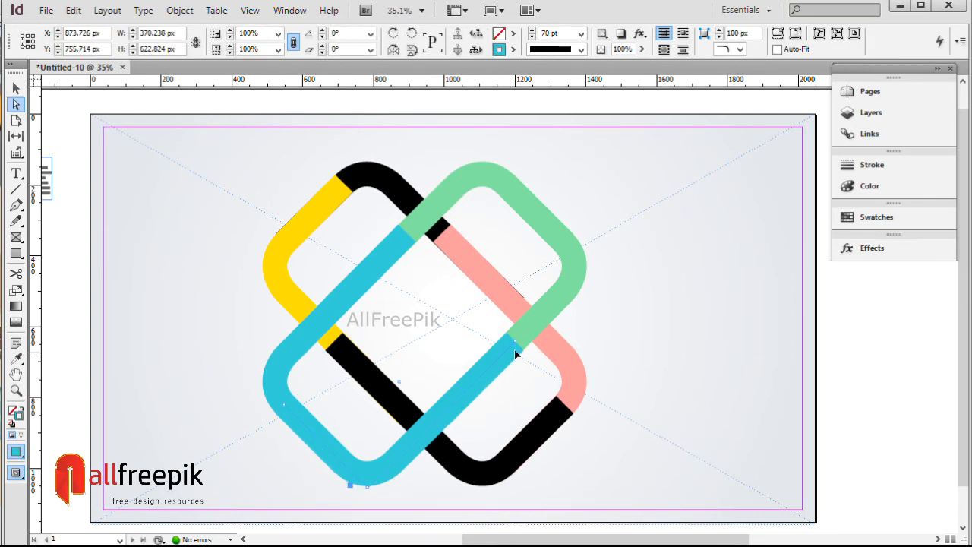
{"action": "left_click_drag", "start_coordinate": [514, 346], "coordinate": [417, 447]}
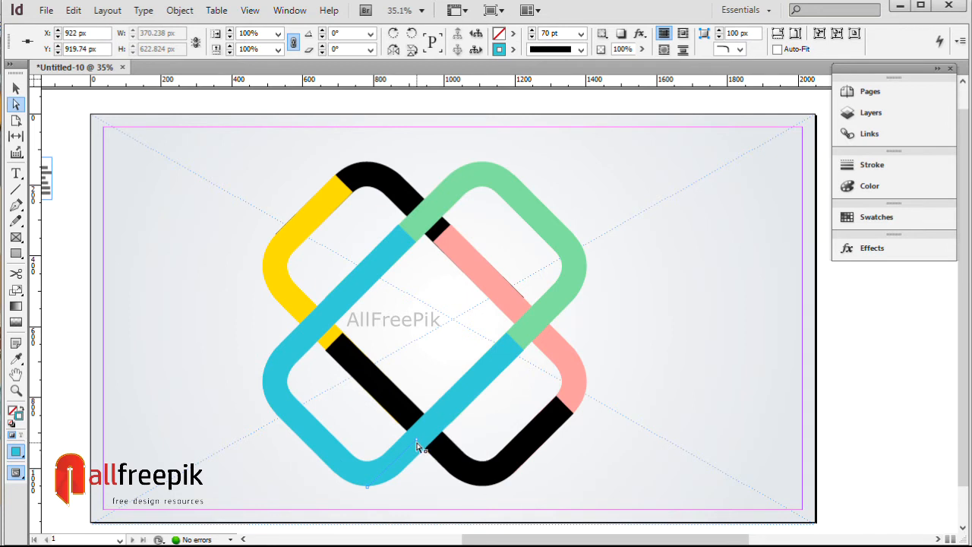
{"action": "left_click", "coordinate": [707, 356]}
Step: Extend the green piece's lower end down to the bottom crossing so it meets the shortened cyan piece
{"action": "left_click", "coordinate": [500, 367]}
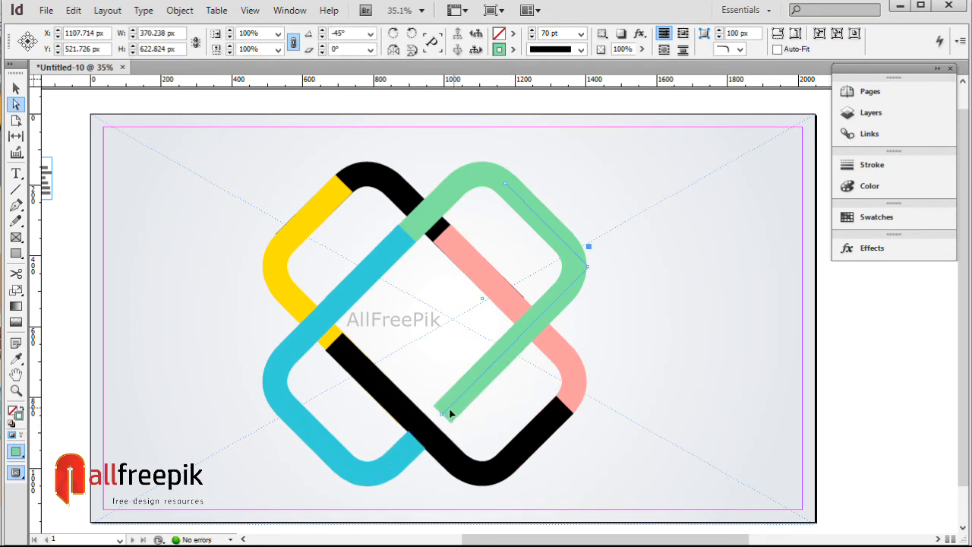
{"action": "left_click_drag", "start_coordinate": [442, 415], "coordinate": [418, 442]}
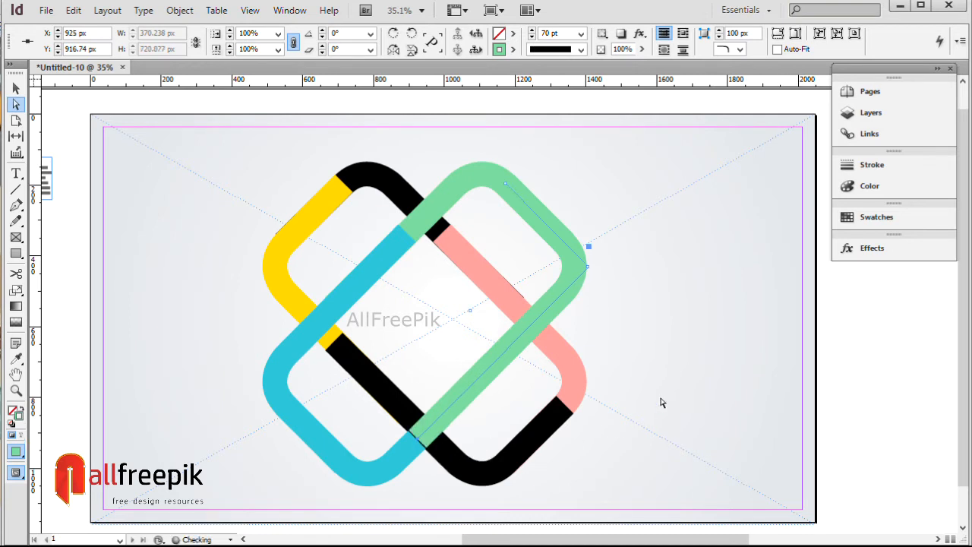
{"action": "left_click", "coordinate": [681, 367]}
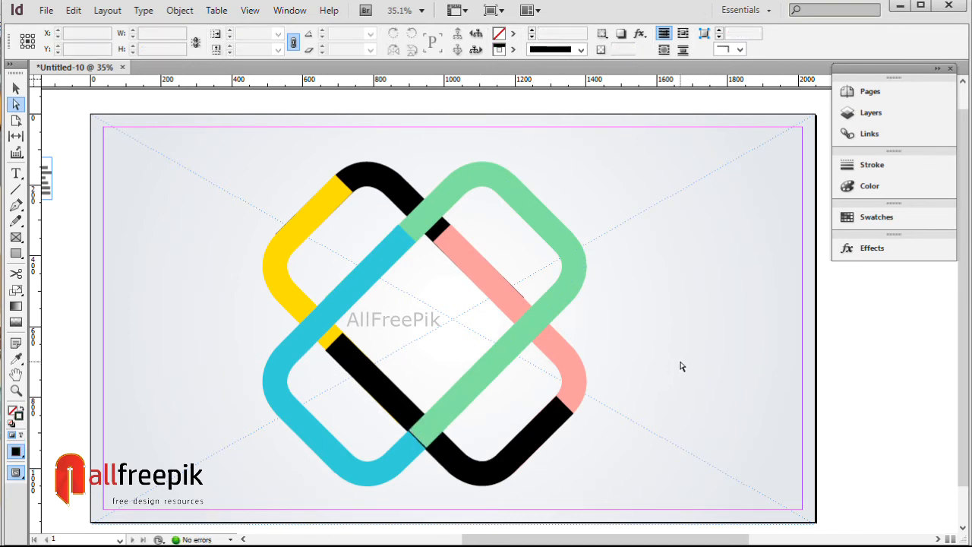
Step: Recolour the black piece at the top of the upper-left loop with the yellow stroke sampled from the neighbouring yellow piece
{"action": "left_click", "coordinate": [551, 431]}
{"action": "left_click", "coordinate": [19, 355]}
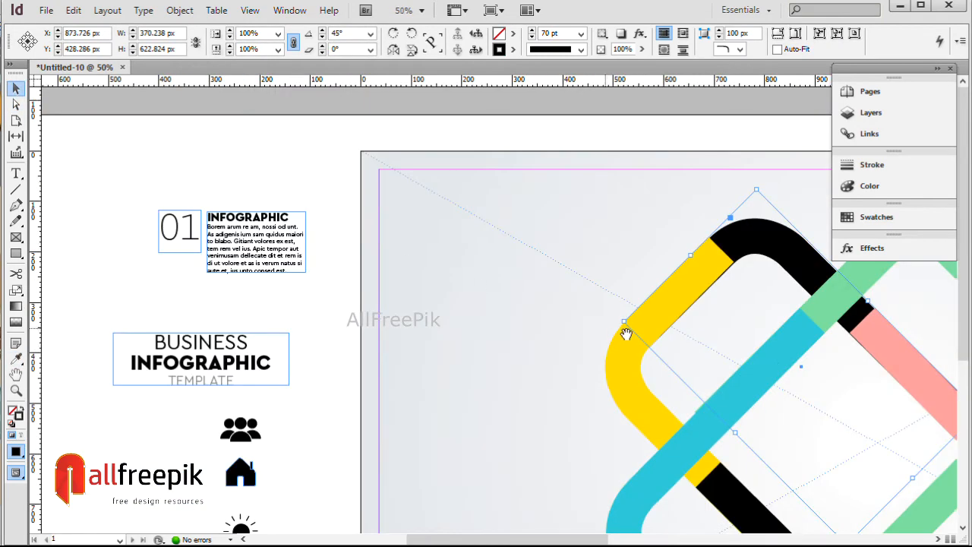
{"action": "left_click_drag", "start_coordinate": [625, 329], "coordinate": [340, 246]}
{"action": "left_click", "coordinate": [697, 303]}
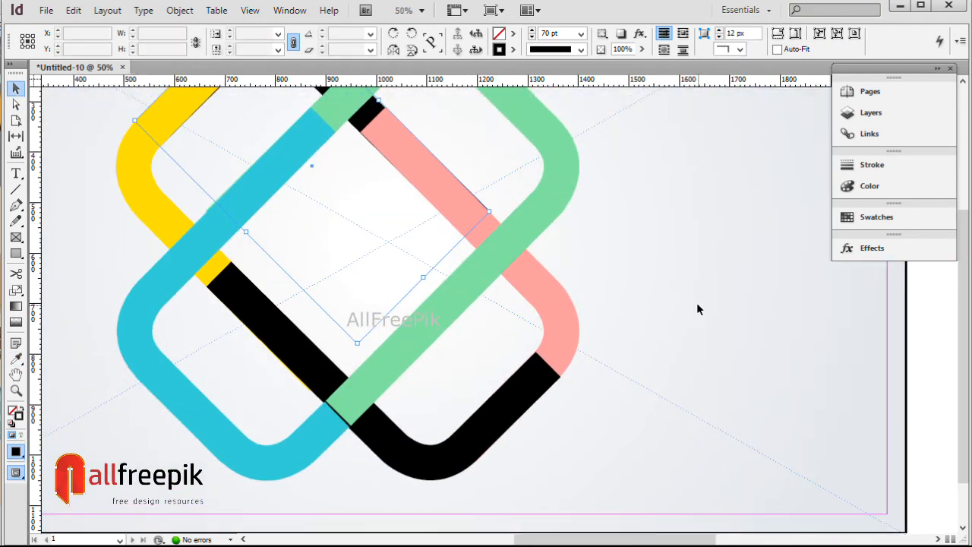
{"action": "left_click_drag", "start_coordinate": [602, 217], "coordinate": [609, 368]}
{"action": "left_click", "coordinate": [319, 206]}
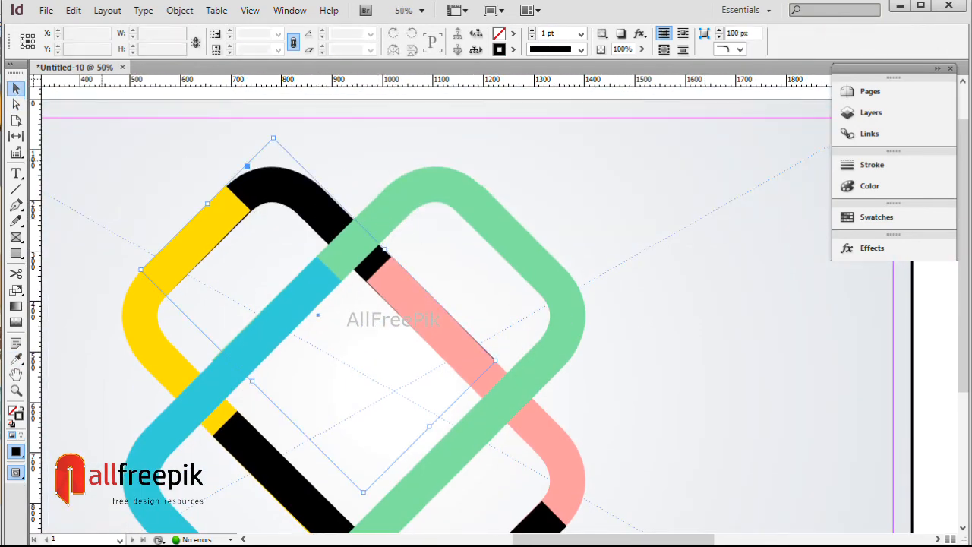
{"action": "left_click", "coordinate": [16, 357]}
{"action": "left_click", "coordinate": [204, 218]}
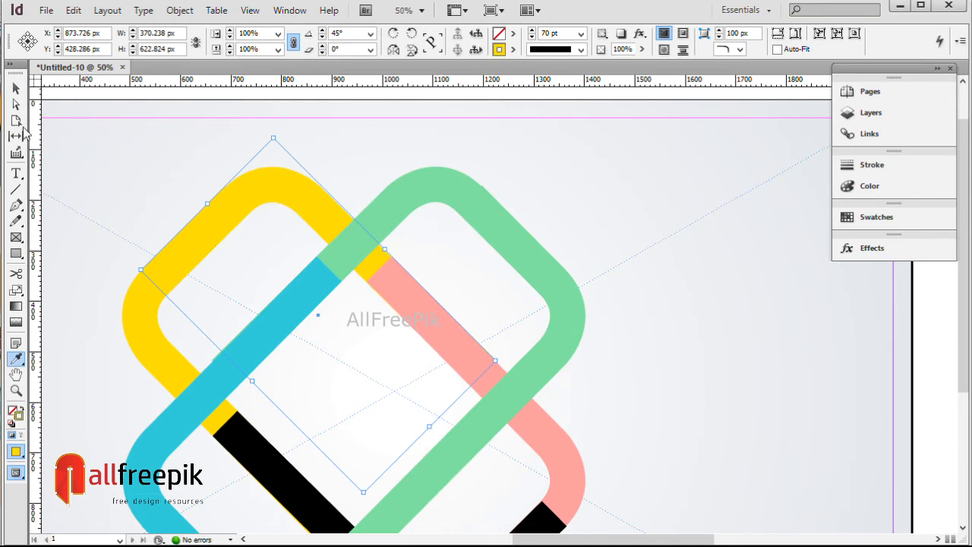
{"action": "left_click", "coordinate": [16, 88]}
{"action": "left_click", "coordinate": [406, 210]}
Step: Recolour the black piece at the bottom of the lower-right loop with the salmon stroke sampled from the existing salmon piece
{"action": "scroll", "coordinate": [575, 245], "scroll_direction": "down", "scroll_amount": 3}
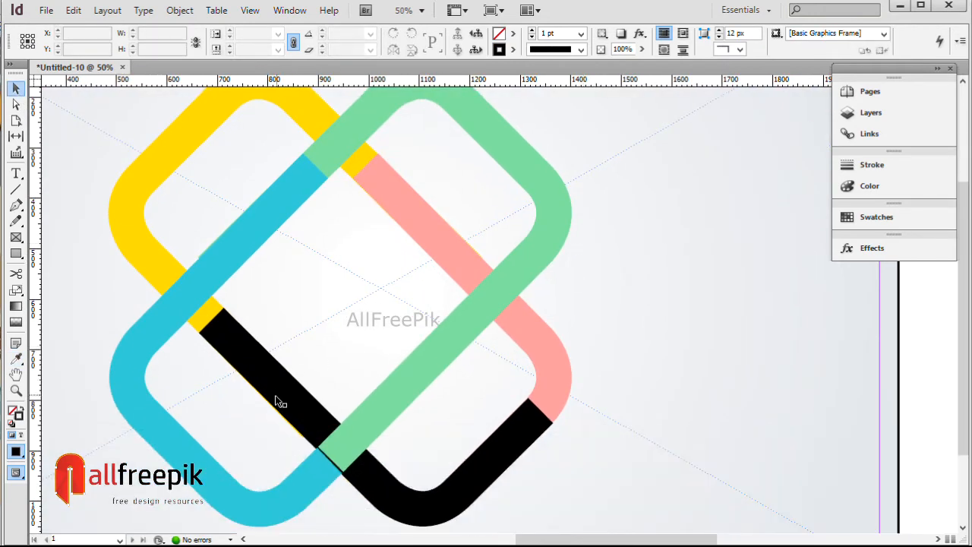
{"action": "left_click", "coordinate": [300, 391]}
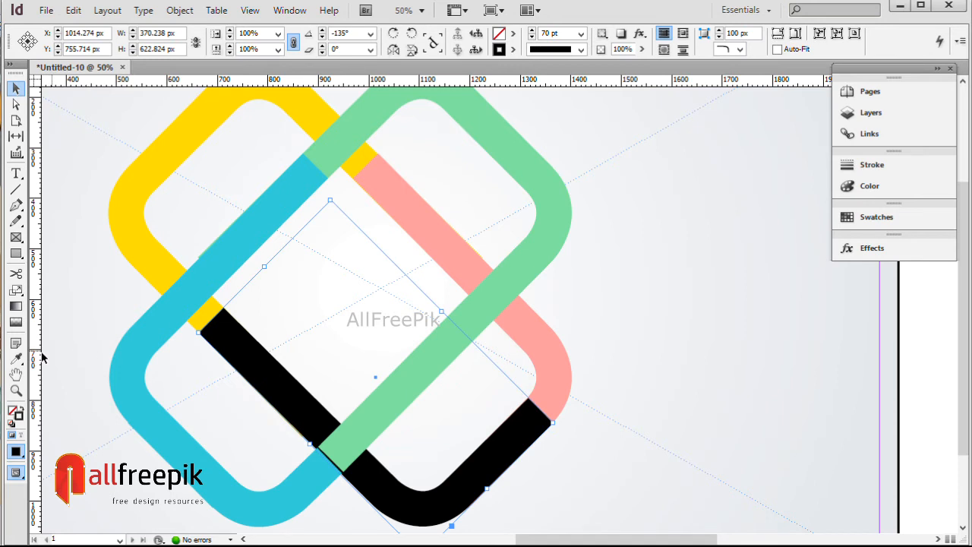
{"action": "left_click", "coordinate": [16, 357]}
{"action": "left_click", "coordinate": [469, 256]}
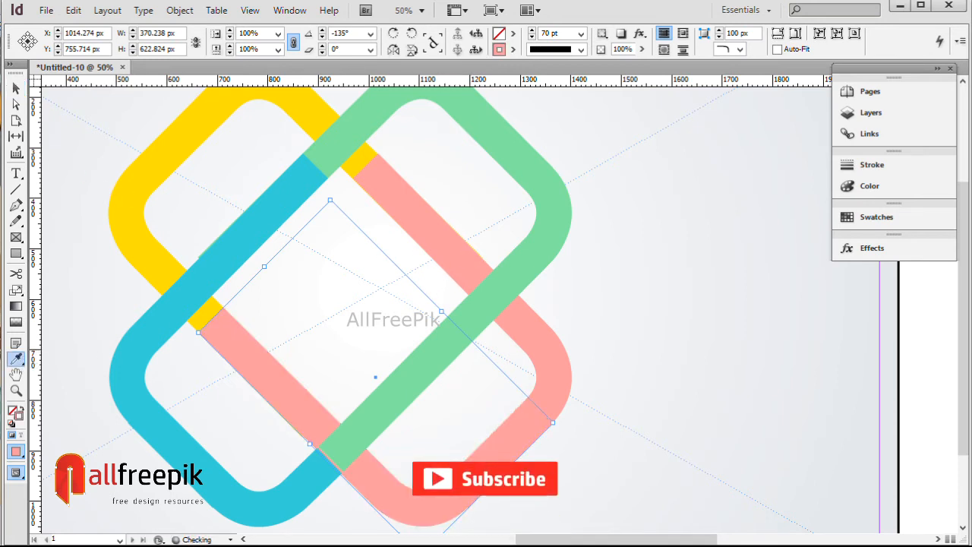
{"action": "key", "text": "v"}
{"action": "left_click", "coordinate": [646, 343]}
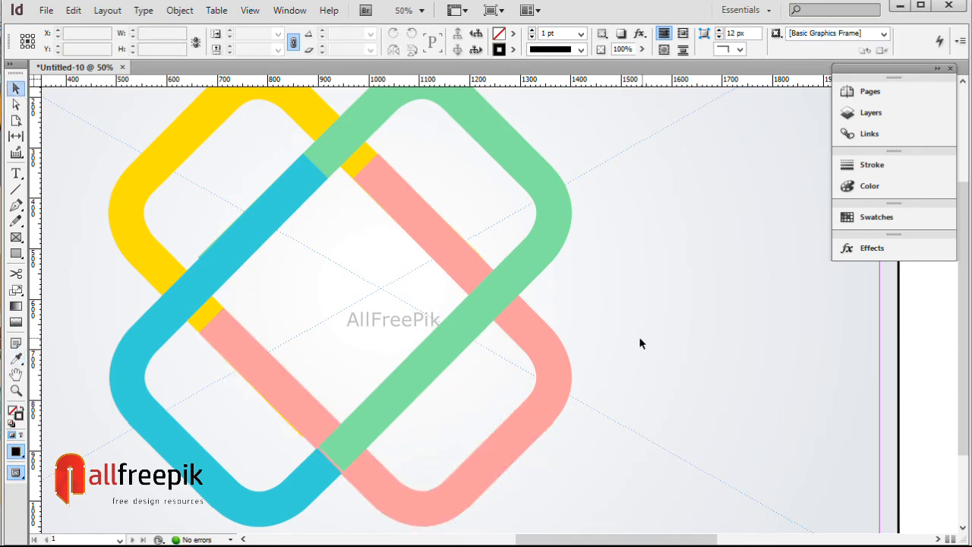
Step: Bring the salmon piece at the bottom of the lower-right loop to the front, above the green and cyan strokes
{"action": "left_click", "coordinate": [404, 393]}
{"action": "left_click", "coordinate": [675, 389]}
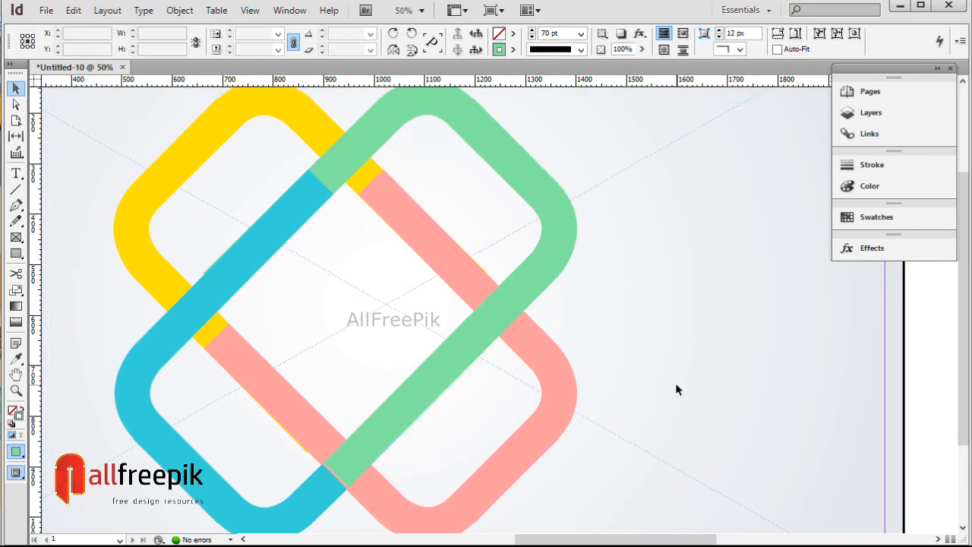
{"action": "left_click", "coordinate": [379, 486]}
{"action": "key", "text": "ctrl+shift+]"}
{"action": "left_click", "coordinate": [765, 422]}
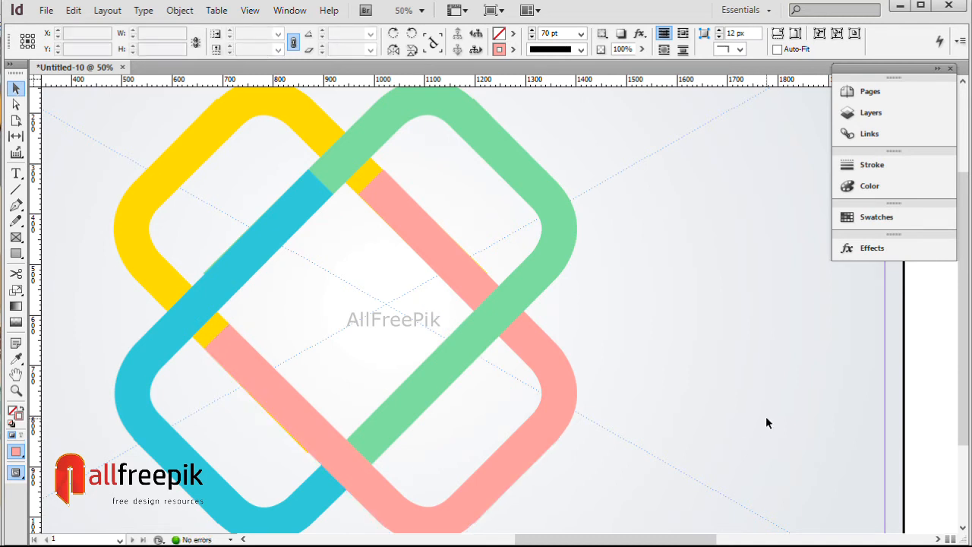
Step: Extend the front salmon piece's upper-left end point to the left crossing so it reaches the edge of the cyan stroke
{"action": "left_click_drag", "start_coordinate": [728, 449], "coordinate": [745, 414]}
{"action": "left_click", "coordinate": [16, 104]}
{"action": "left_click", "coordinate": [256, 330]}
{"action": "left_click_drag", "start_coordinate": [147, 221], "coordinate": [304, 321]}
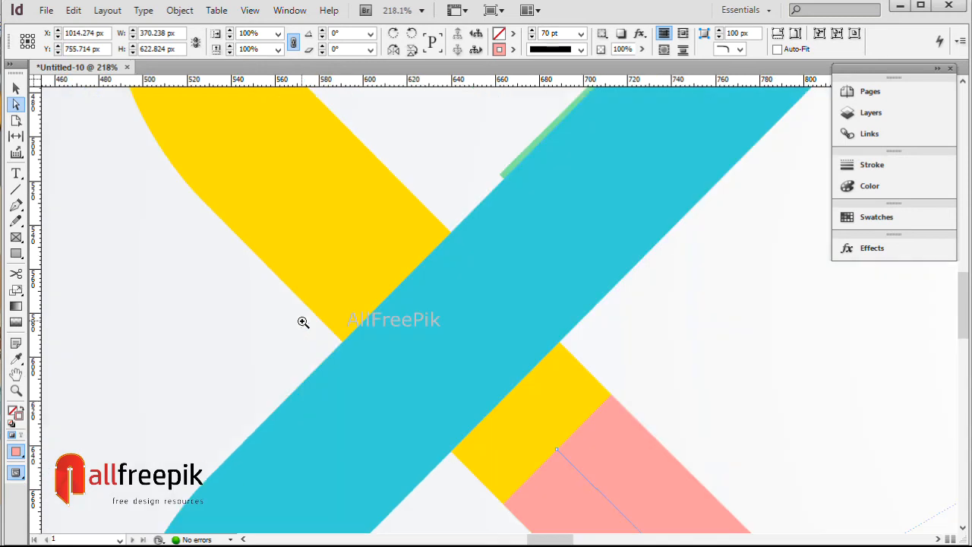
{"action": "left_click_drag", "start_coordinate": [556, 450], "coordinate": [494, 400]}
{"action": "left_click", "coordinate": [688, 364]}
Step: Shorten the green piece hidden beneath the cyan stroke by moving its lower-left end point up to the top crossing
{"action": "left_click", "coordinate": [691, 358], "text": "ctrl+alt"}
{"action": "left_click", "coordinate": [690, 359], "text": "ctrl+alt"}
{"action": "left_click", "coordinate": [690, 358], "text": "ctrl+alt"}
{"action": "left_click_drag", "start_coordinate": [702, 300], "coordinate": [679, 501]}
{"action": "left_click_drag", "start_coordinate": [403, 346], "coordinate": [481, 352]}
{"action": "left_click", "coordinate": [500, 263]}
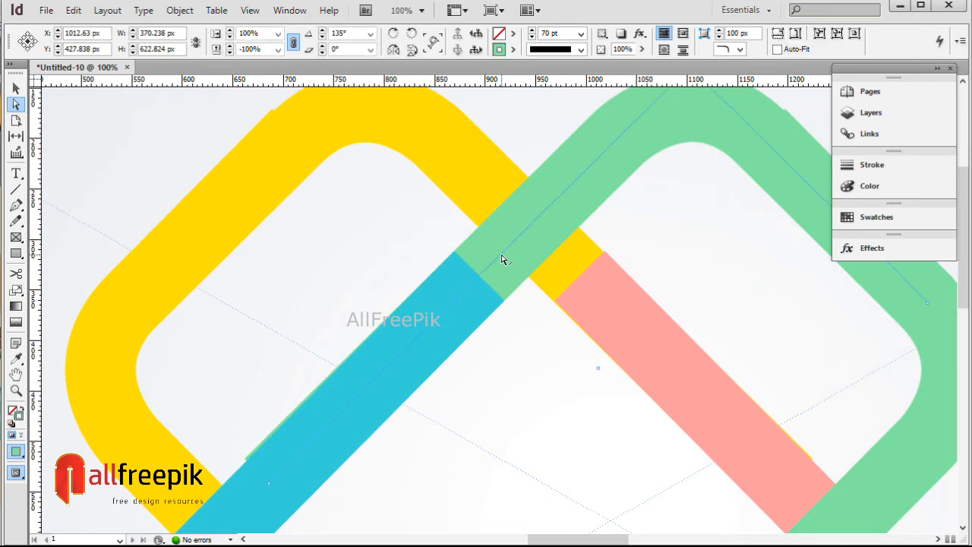
{"action": "left_click_drag", "start_coordinate": [270, 486], "coordinate": [639, 203]}
Step: Extend the cyan piece's upper-right end over the yellow stroke at the top crossing until it meets the green piece
{"action": "left_click", "coordinate": [423, 274]}
{"action": "left_click", "coordinate": [445, 304]}
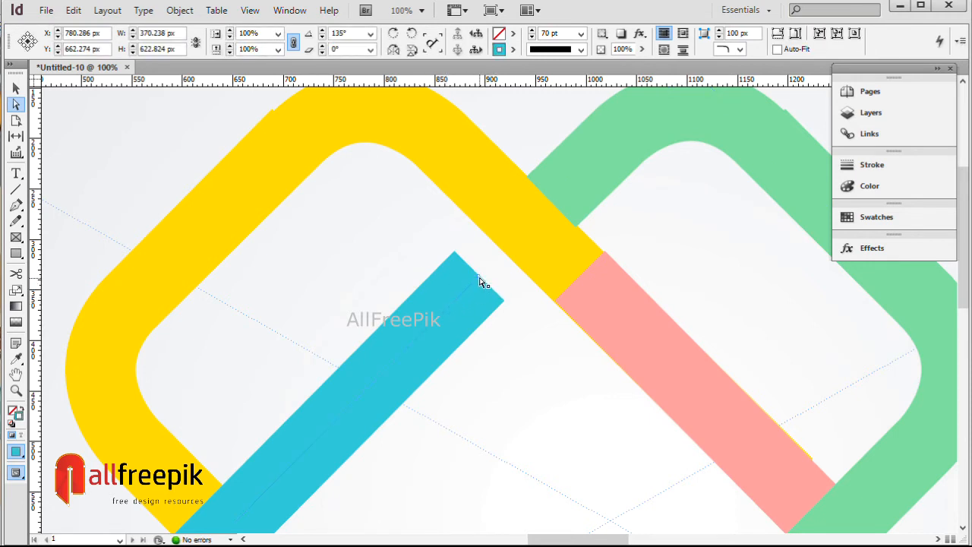
{"action": "left_click_drag", "start_coordinate": [479, 277], "coordinate": [570, 199]}
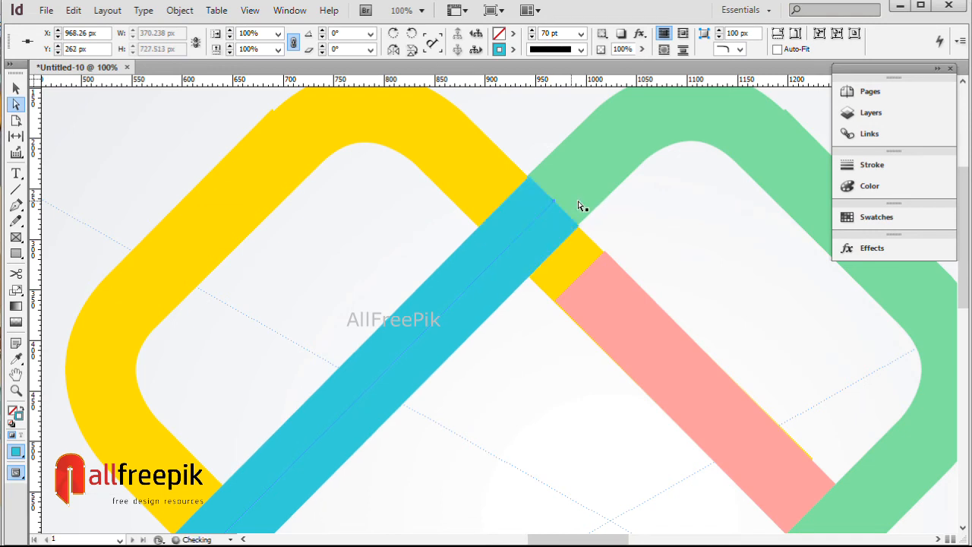
{"action": "left_click", "coordinate": [673, 234]}
Step: Bring the yellow piece at the top of the upper-left loop to the front, above the cyan and salmon strokes
{"action": "left_click", "coordinate": [716, 257], "text": "ctrl+alt"}
{"action": "left_click", "coordinate": [716, 257], "text": "ctrl+alt"}
{"action": "left_click_drag", "start_coordinate": [661, 194], "coordinate": [595, 219]}
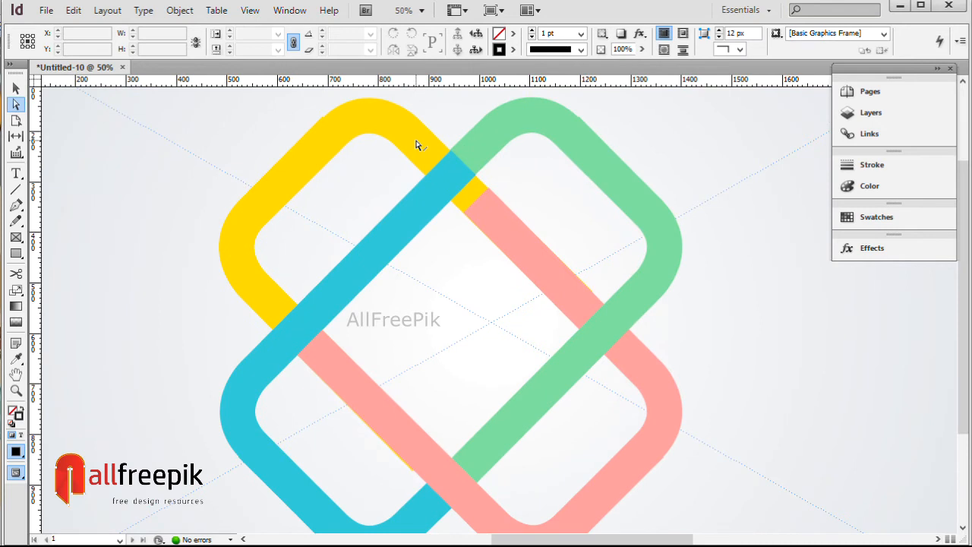
{"action": "left_click", "coordinate": [509, 253]}
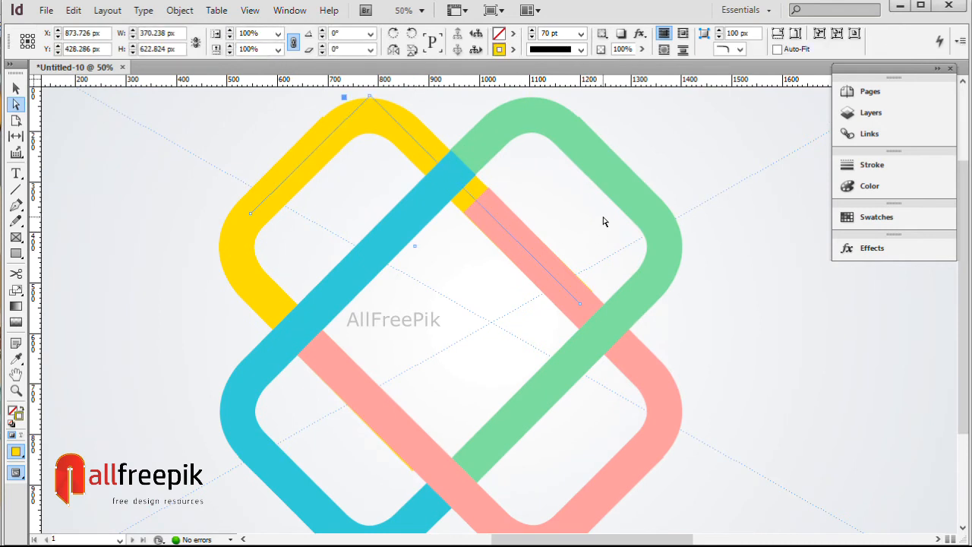
{"action": "right_click", "coordinate": [411, 134]}
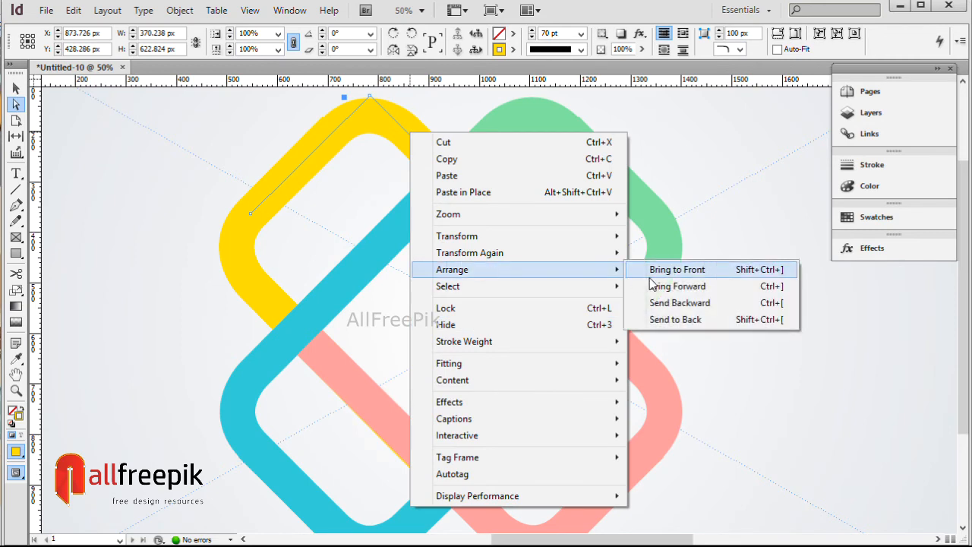
{"action": "left_click", "coordinate": [652, 269]}
{"action": "left_click", "coordinate": [767, 276]}
Step: Shorten the salmon piece beneath the yellow stroke by moving its upper-left end point down to the right crossing
{"action": "key", "text": "ctrl+space"}
{"action": "left_click_drag", "start_coordinate": [741, 169], "coordinate": [515, 369]}
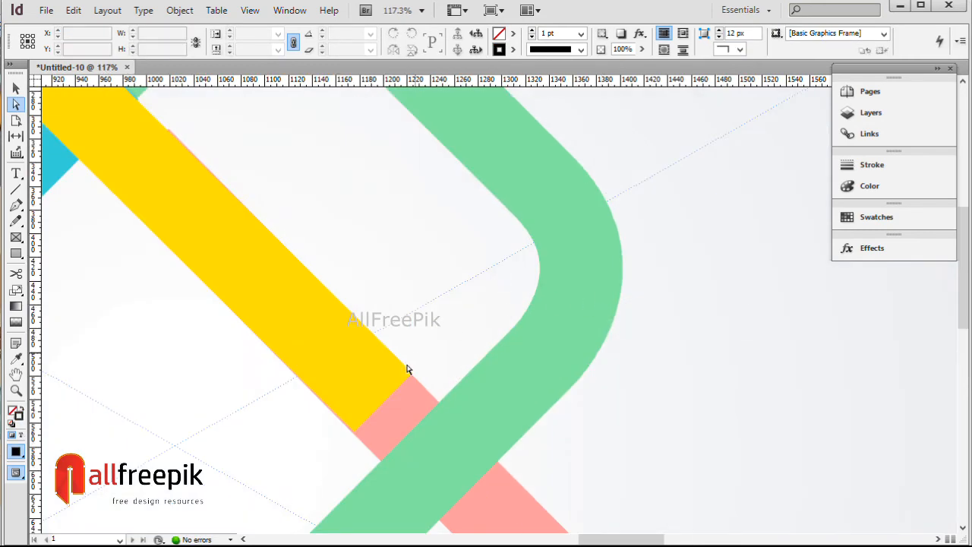
{"action": "left_click", "coordinate": [405, 412]}
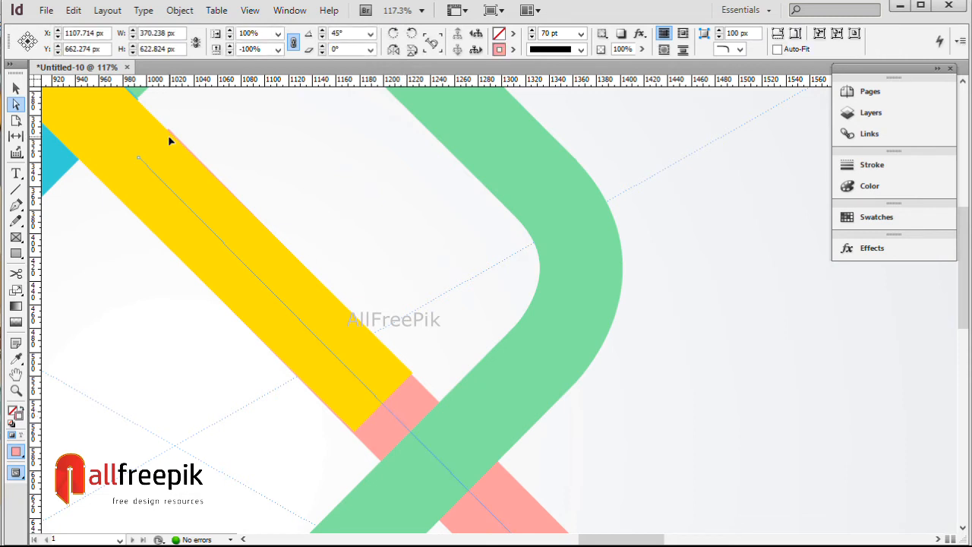
{"action": "left_click_drag", "start_coordinate": [139, 163], "coordinate": [431, 490]}
{"action": "left_click", "coordinate": [616, 460]}
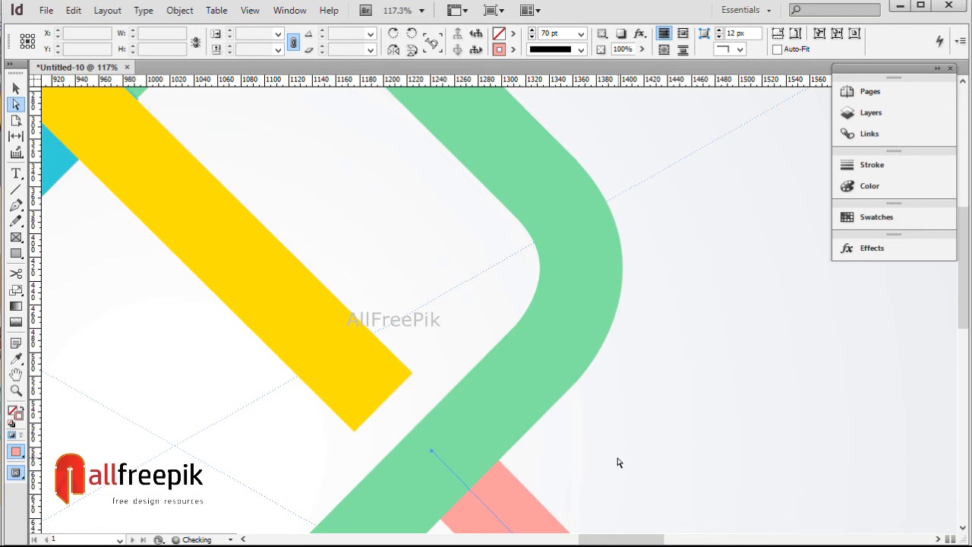
Step: Extend the yellow piece's lower-right end across the green stroke at the right crossing until it meets the salmon piece
{"action": "left_click_drag", "start_coordinate": [424, 349], "coordinate": [344, 437]}
{"action": "left_click", "coordinate": [666, 406]}
{"action": "left_click", "coordinate": [383, 403]}
{"action": "left_click_drag", "start_coordinate": [383, 403], "coordinate": [472, 504]}
{"action": "left_click", "coordinate": [686, 416], "text": "ctrl+alt"}
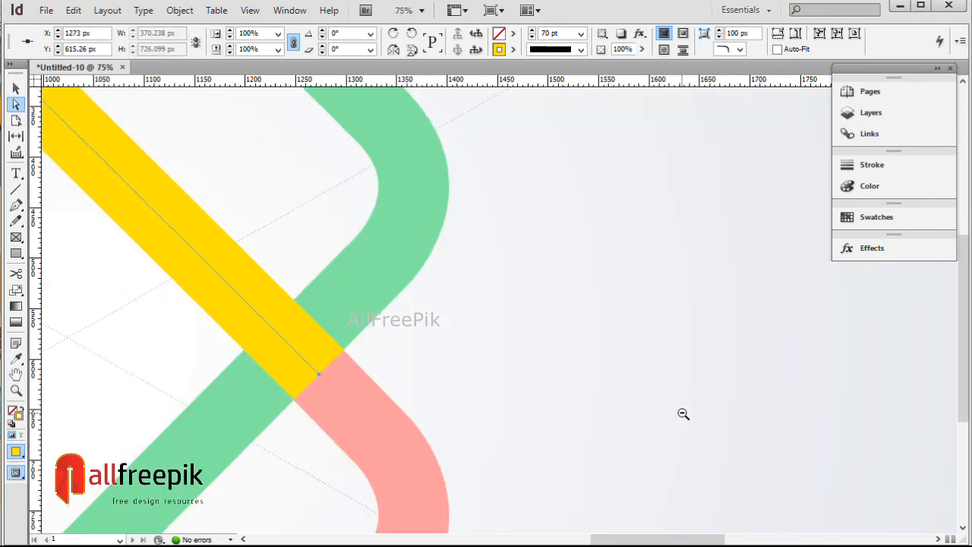
{"action": "left_click", "coordinate": [683, 415], "text": "ctrl+alt"}
{"action": "left_click", "coordinate": [684, 415], "text": "ctrl+alt"}
{"action": "left_click", "coordinate": [684, 415], "text": "ctrl+alt"}
{"action": "left_click", "coordinate": [683, 414], "text": "ctrl+alt"}
{"action": "left_click", "coordinate": [611, 258]}
{"action": "left_click_drag", "start_coordinate": [607, 213], "coordinate": [339, 429]}
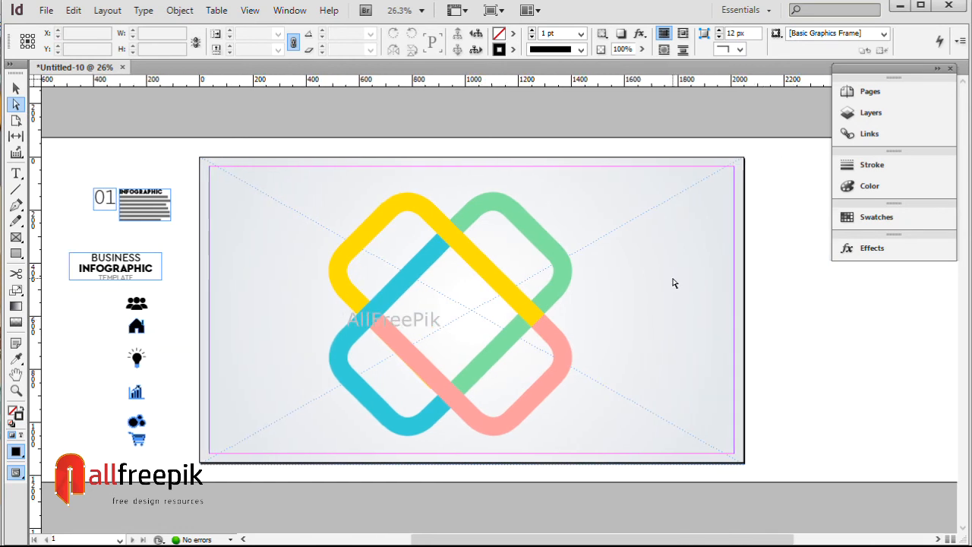
Step: Bring the green piece to the front so it overlaps the yellow stroke at the right crossing
{"action": "left_click", "coordinate": [561, 282]}
{"action": "right_click", "coordinate": [560, 283]}
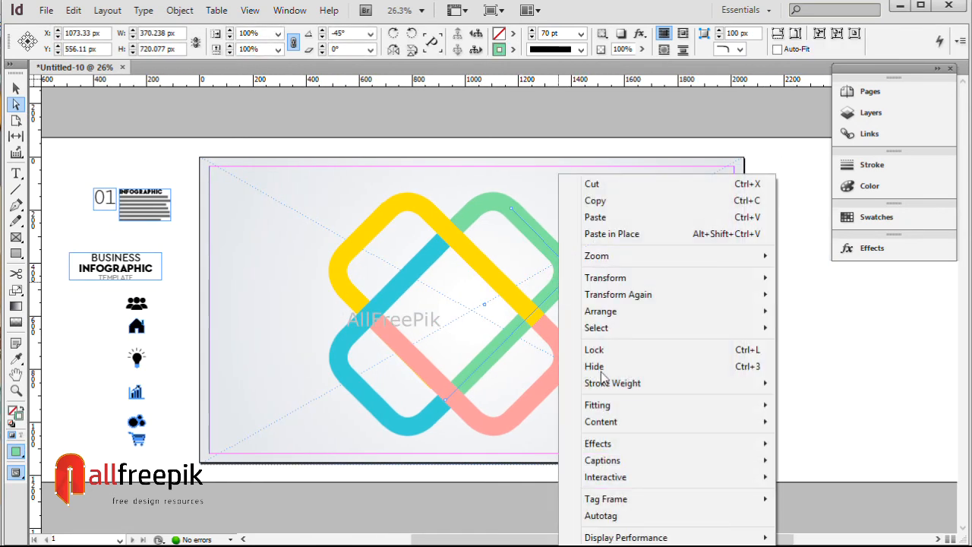
{"action": "mouse_move", "coordinate": [608, 311]}
{"action": "left_click", "coordinate": [824, 310]}
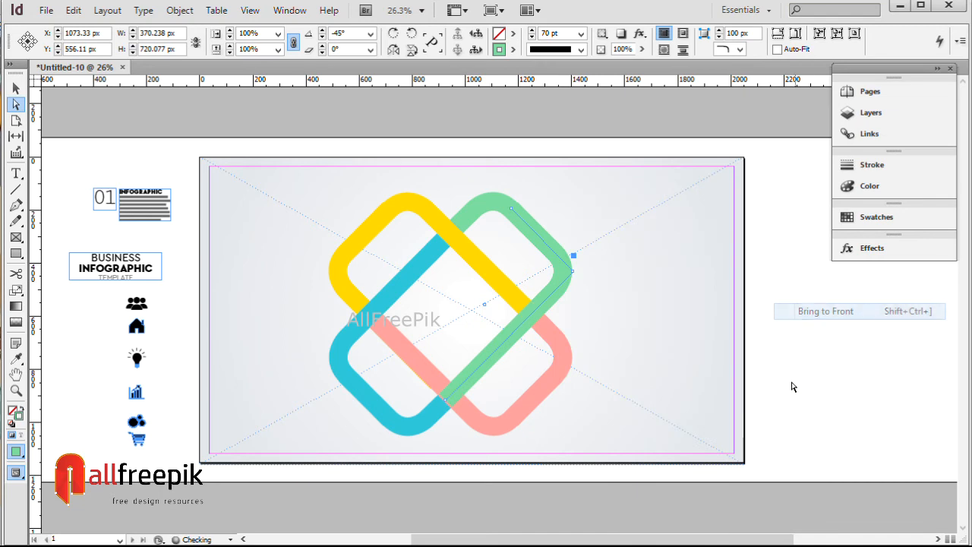
{"action": "left_click", "coordinate": [791, 386]}
Step: Bring the salmon piece to the front so it overlaps the green stroke at the bottom crossing
{"action": "left_click", "coordinate": [493, 429]}
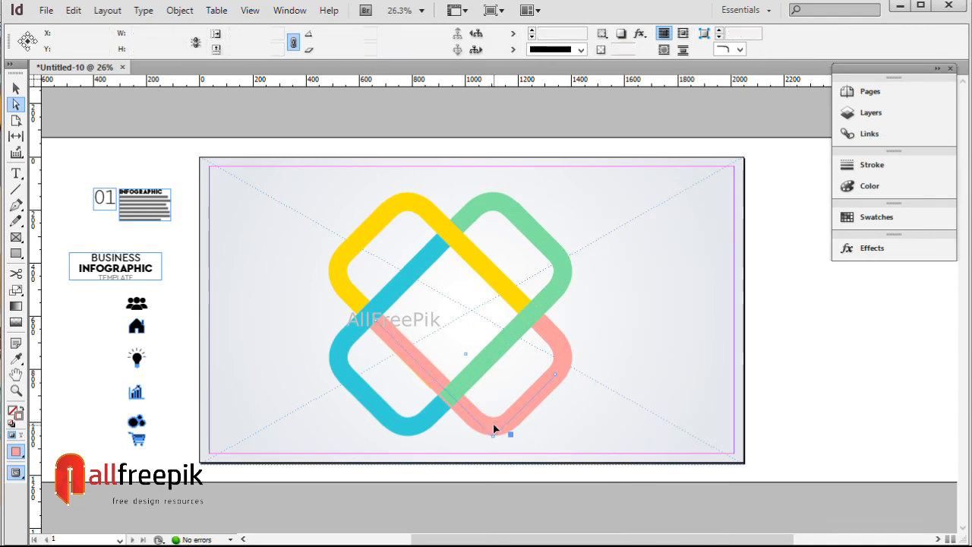
{"action": "right_click", "coordinate": [493, 428]}
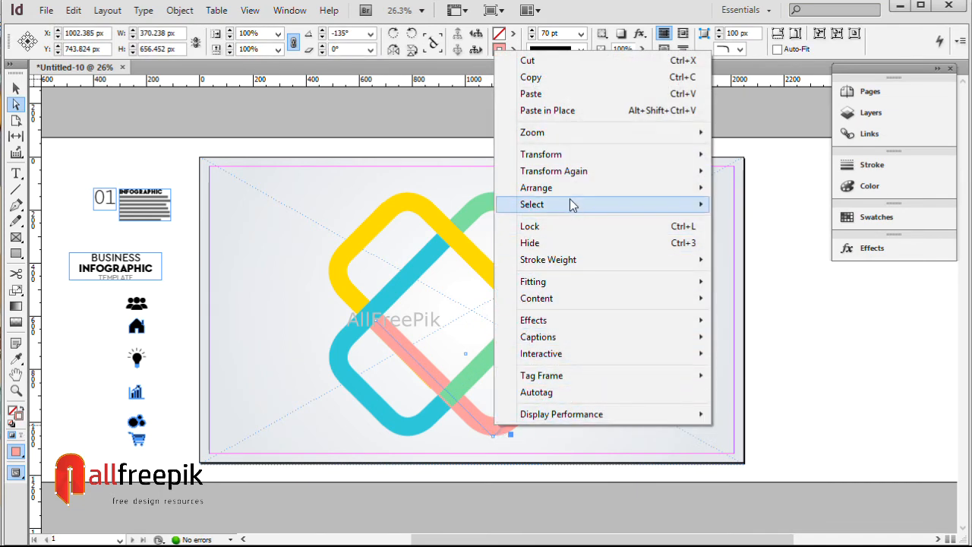
{"action": "mouse_move", "coordinate": [581, 189]}
{"action": "left_click", "coordinate": [729, 188]}
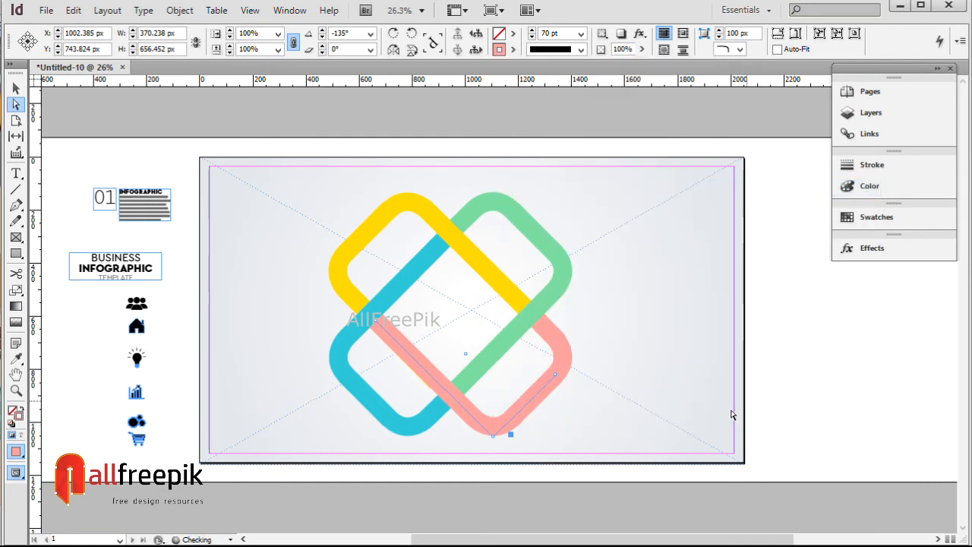
{"action": "left_click", "coordinate": [686, 394]}
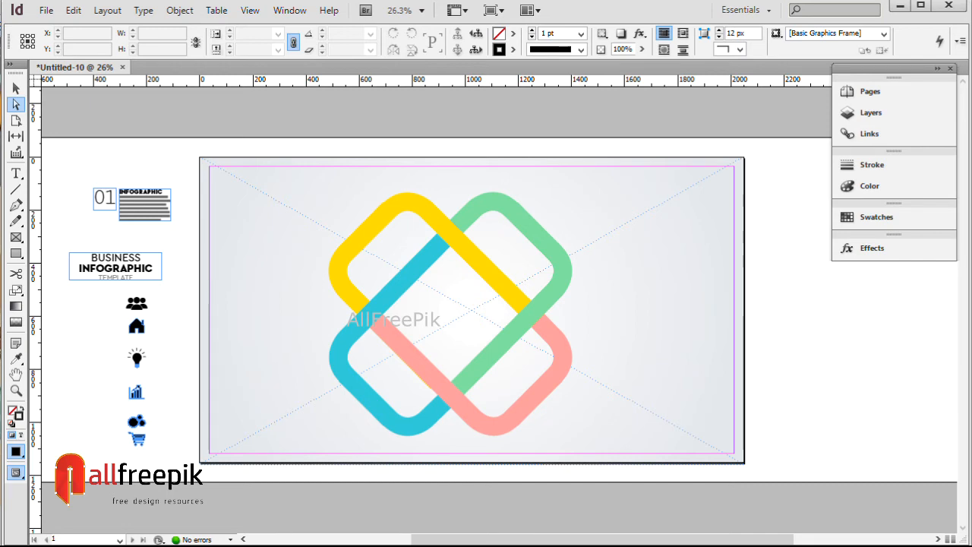
Step: Select all pieces of the interlaced logo together and reposition it near the centre of the page
{"action": "left_click", "coordinate": [15, 89]}
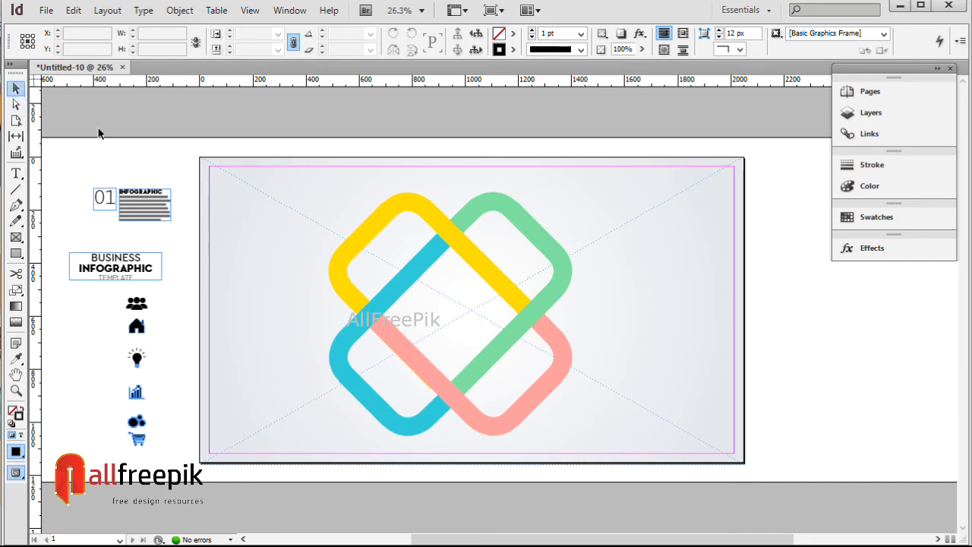
{"action": "left_click_drag", "start_coordinate": [283, 189], "coordinate": [593, 442]}
{"action": "left_click_drag", "start_coordinate": [546, 303], "coordinate": [551, 293]}
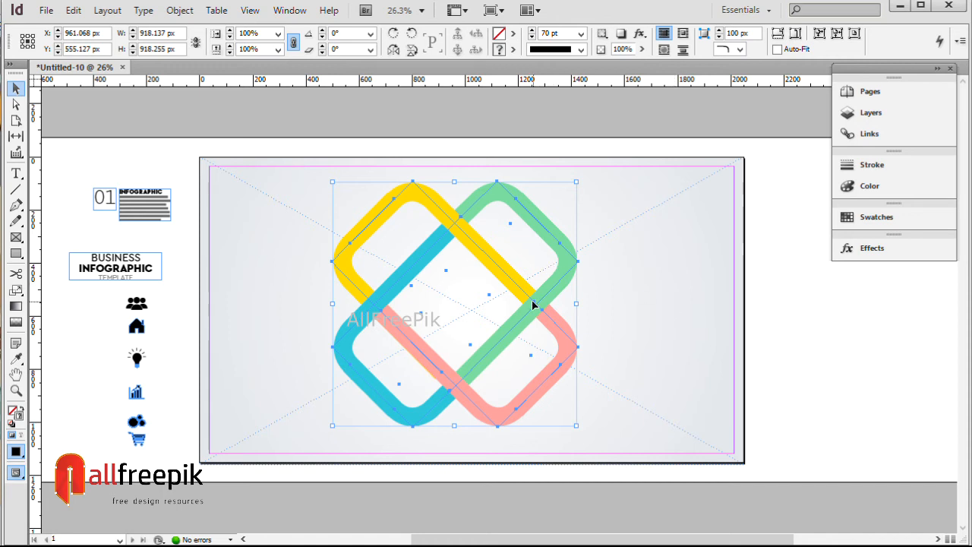
{"action": "left_click_drag", "start_coordinate": [536, 305], "coordinate": [542, 309]}
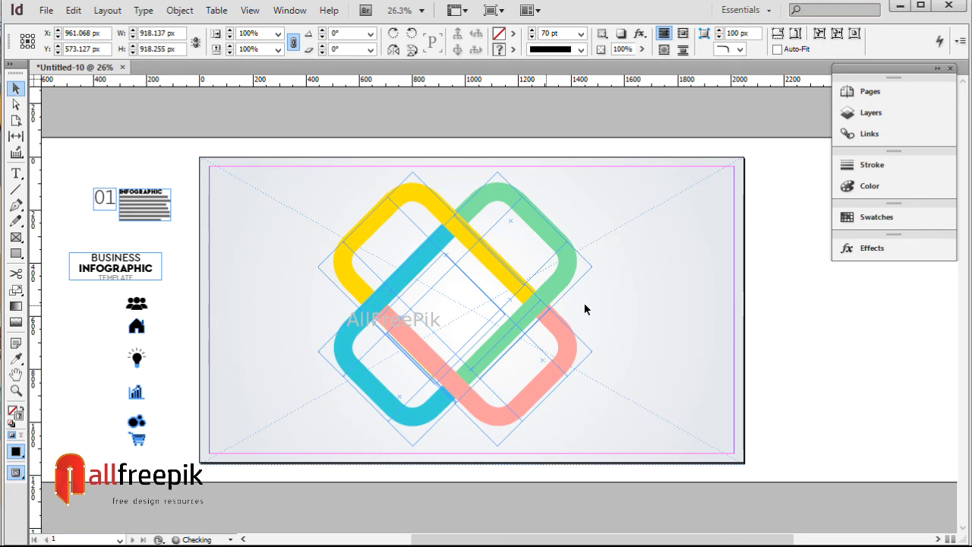
{"action": "left_click", "coordinate": [654, 304]}
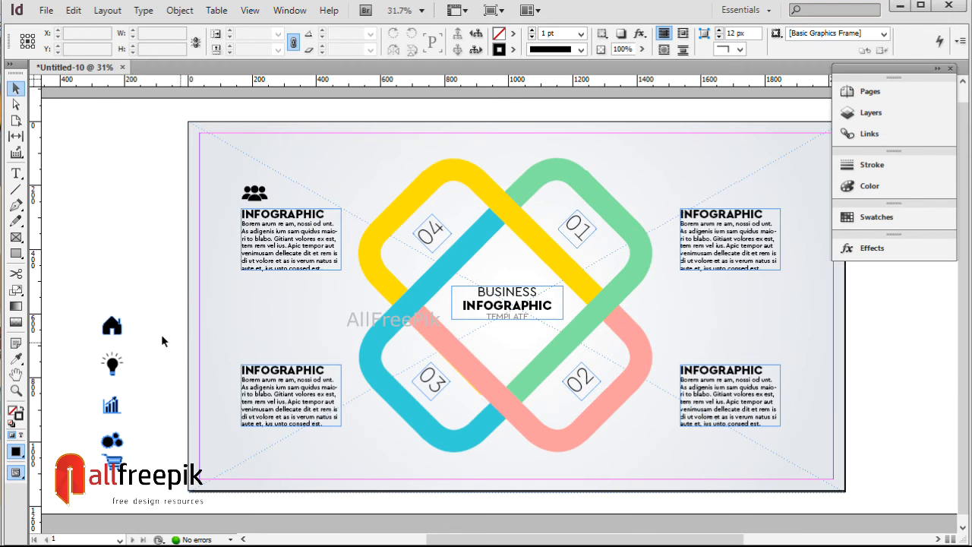
Step: Place the house icon above the lower-left text block, the light bulb above the upper-right one and the shopping cart above the lower-right one
{"action": "left_click_drag", "start_coordinate": [118, 330], "coordinate": [261, 350]}
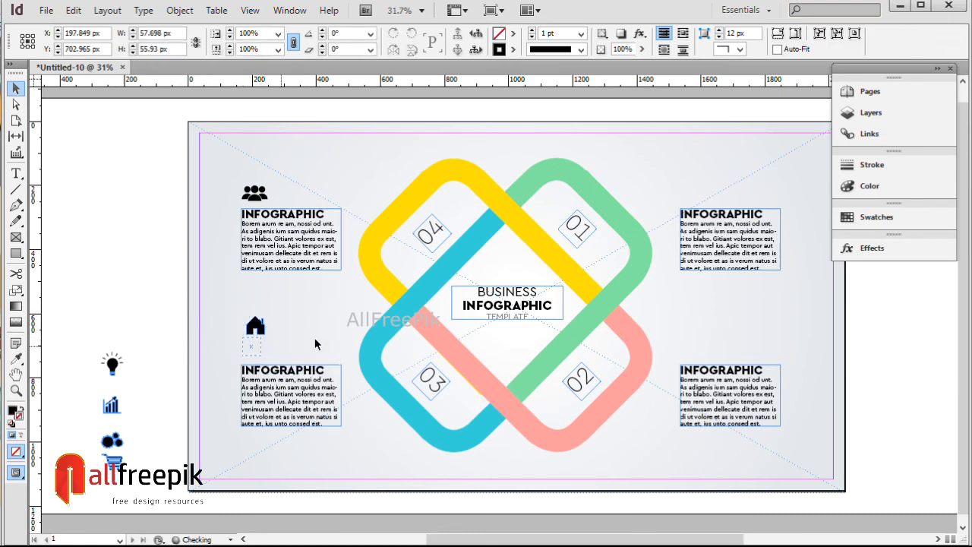
{"action": "left_click", "coordinate": [314, 342]}
{"action": "left_click_drag", "start_coordinate": [118, 368], "coordinate": [695, 191]}
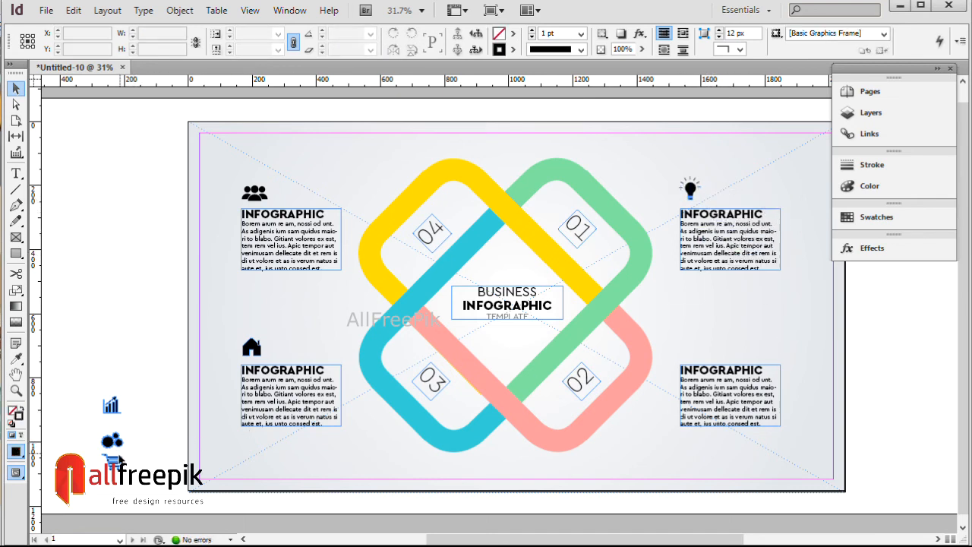
{"action": "left_click_drag", "start_coordinate": [114, 460], "coordinate": [702, 349]}
{"action": "left_click", "coordinate": [822, 338]}
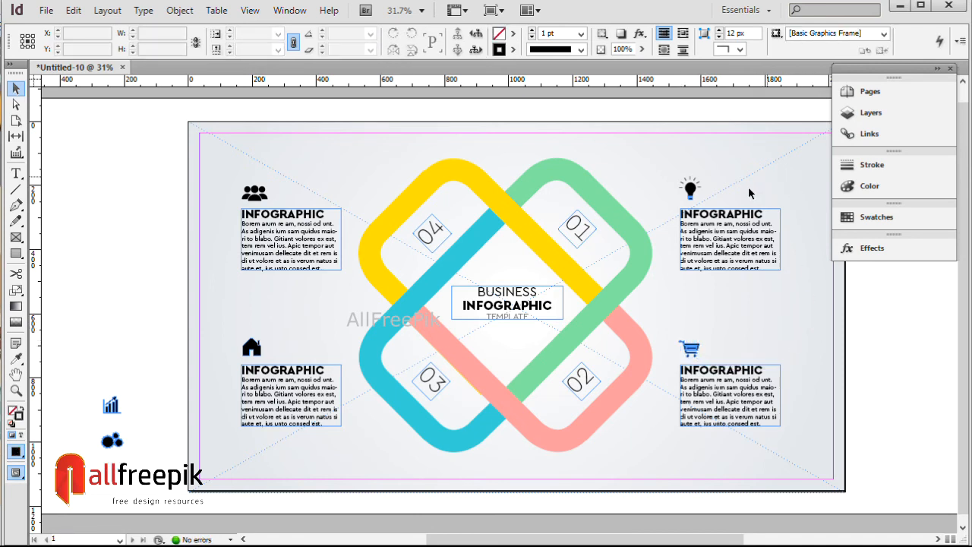
Step: Fill the light bulb icon with the green swatch RGB Green copy to match the logo's green loop
{"action": "left_click", "coordinate": [690, 188]}
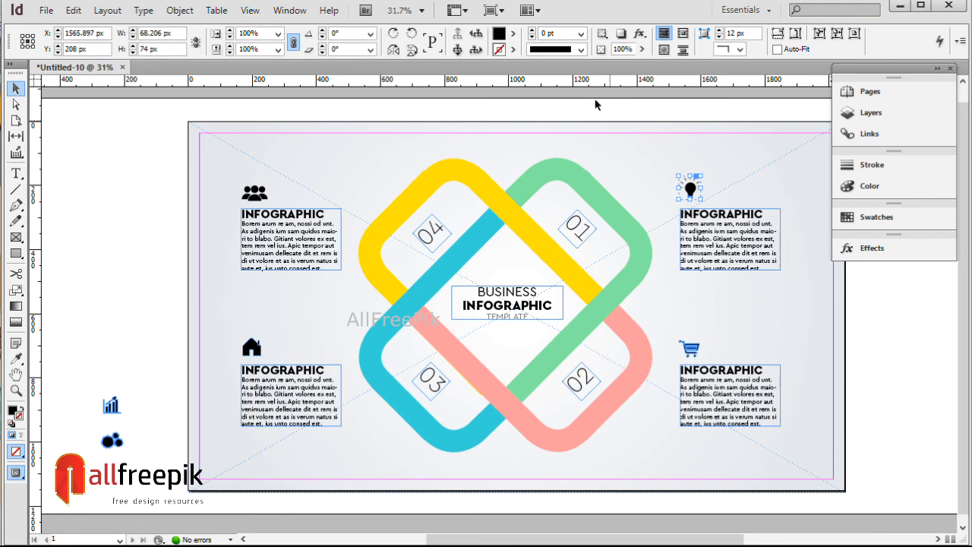
{"action": "left_click", "coordinate": [512, 35]}
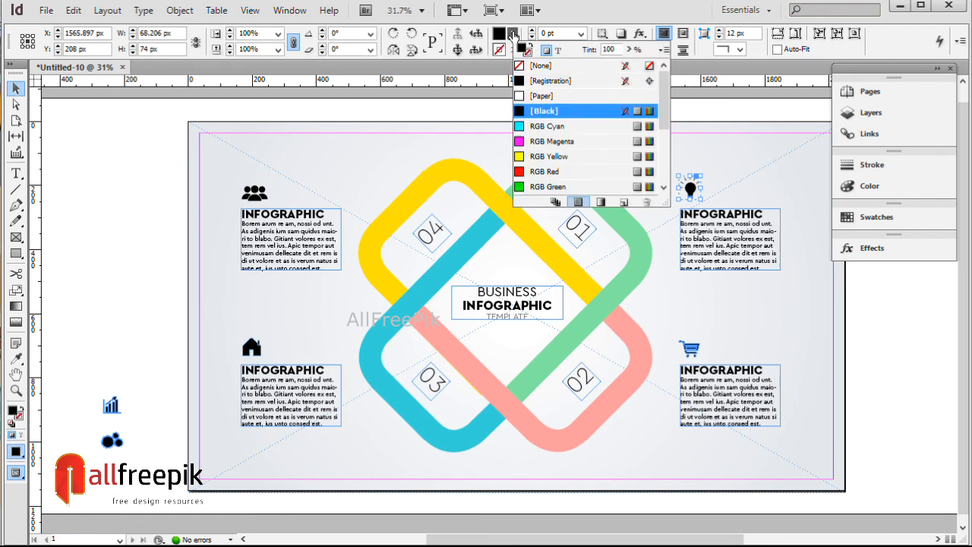
{"action": "scroll", "coordinate": [669, 126], "scroll_direction": "down", "scroll_amount": 1}
{"action": "left_click", "coordinate": [595, 158]}
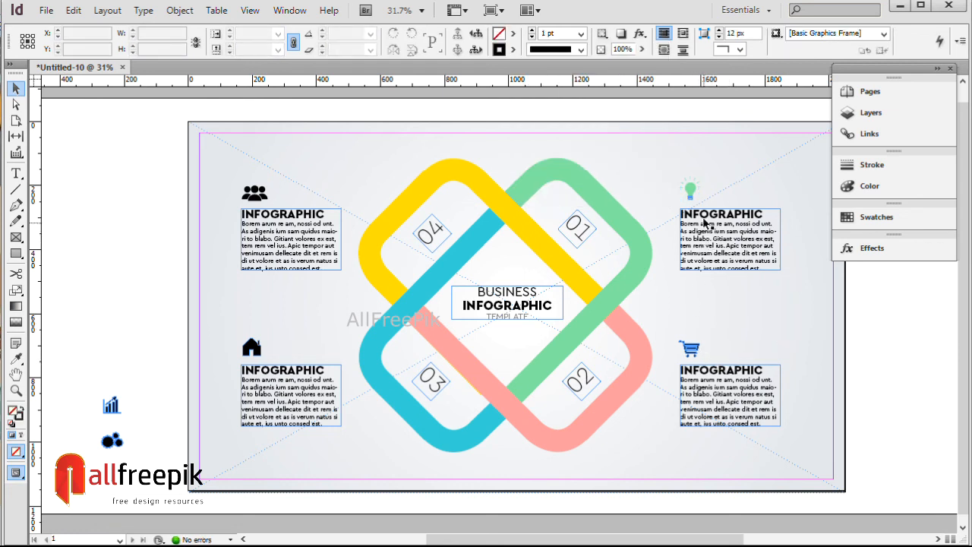
Step: Fill the shopping cart icon with the salmon swatch RGB Green copy 2
{"action": "left_click", "coordinate": [690, 348]}
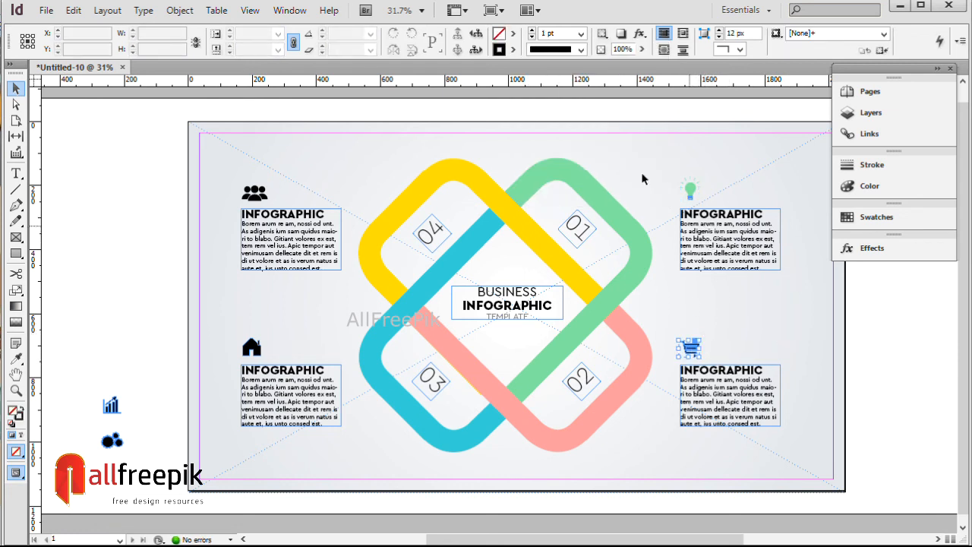
{"action": "left_click", "coordinate": [513, 34]}
{"action": "scroll", "coordinate": [649, 146], "scroll_direction": "down", "scroll_amount": 3}
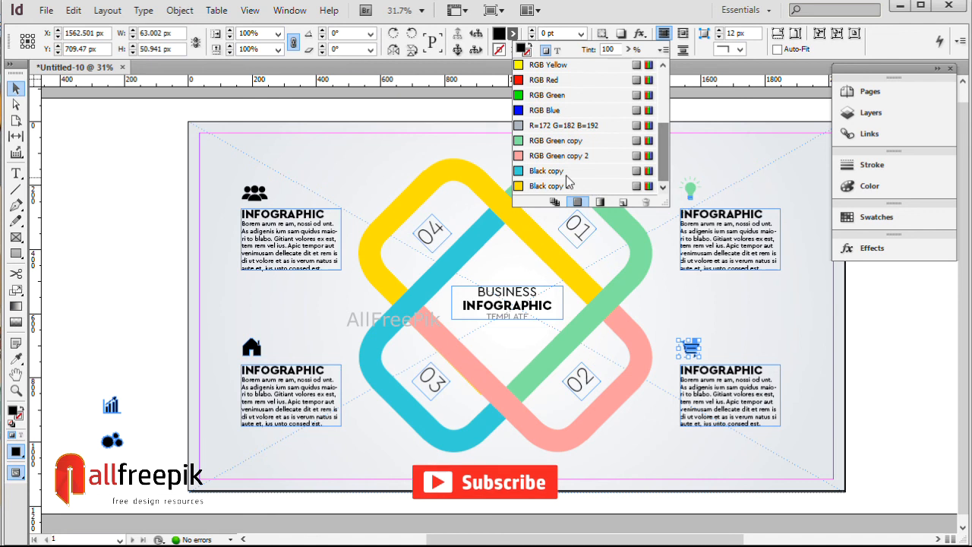
{"action": "left_click", "coordinate": [569, 152]}
{"action": "left_click", "coordinate": [767, 337]}
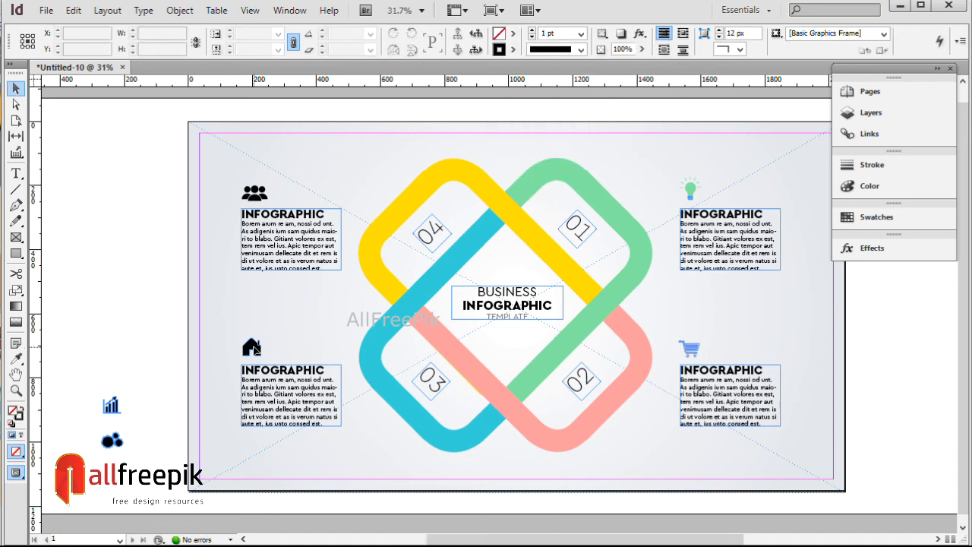
Step: Fill the house icon above the lower-left text block with the cyan swatch Black copy
{"action": "left_click", "coordinate": [251, 347]}
{"action": "left_click", "coordinate": [514, 49]}
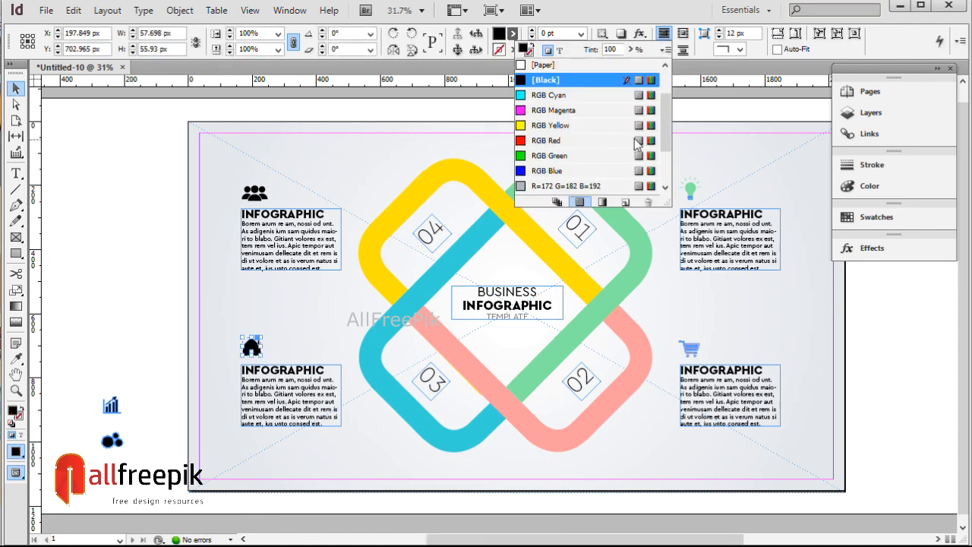
{"action": "scroll", "coordinate": [665, 144], "scroll_direction": "down", "scroll_amount": 3}
{"action": "left_click", "coordinate": [573, 171]}
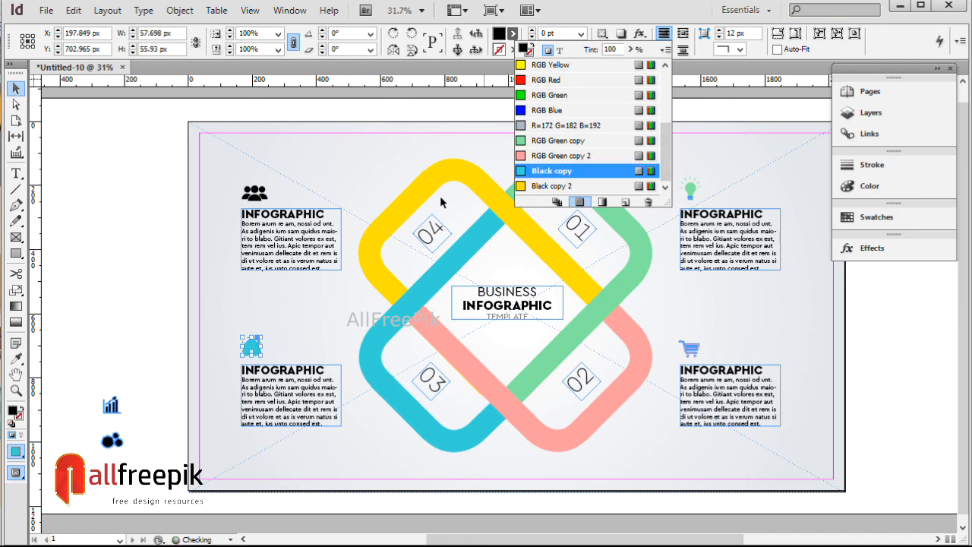
{"action": "left_click", "coordinate": [309, 182]}
Step: Fill the people icon above the upper-left text block with the yellow swatch Black copy 2
{"action": "left_click", "coordinate": [264, 195]}
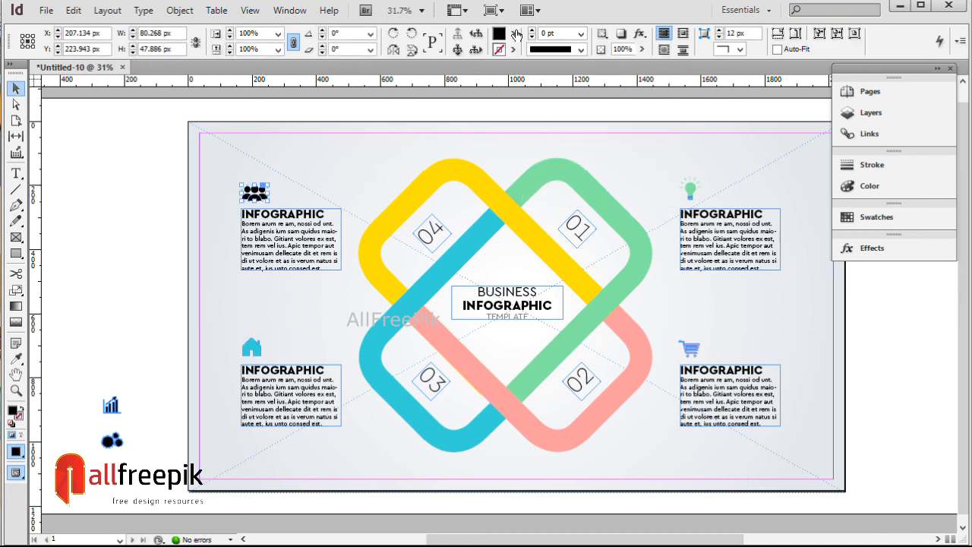
{"action": "left_click", "coordinate": [513, 33]}
{"action": "scroll", "coordinate": [653, 139], "scroll_direction": "down", "scroll_amount": 3}
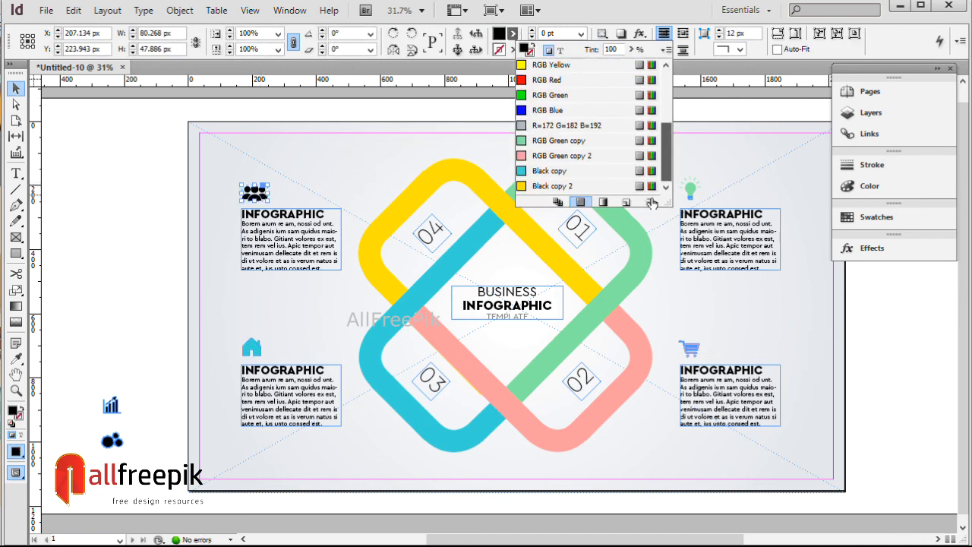
{"action": "left_click", "coordinate": [570, 186]}
{"action": "left_click", "coordinate": [381, 163]}
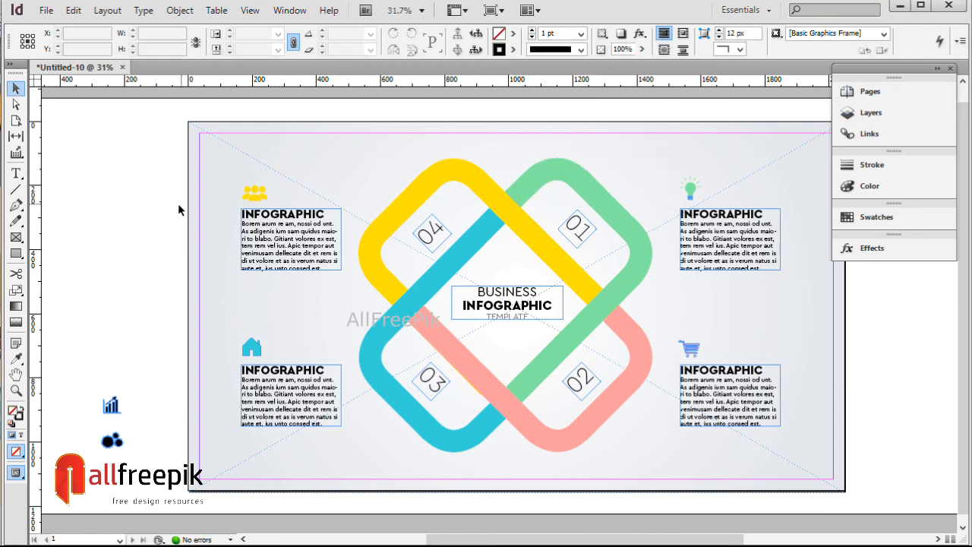
Step: View the infographic enlarged in Preview mode, with the frame edges and guides hidden
{"action": "left_click_drag", "start_coordinate": [180, 123], "coordinate": [848, 473]}
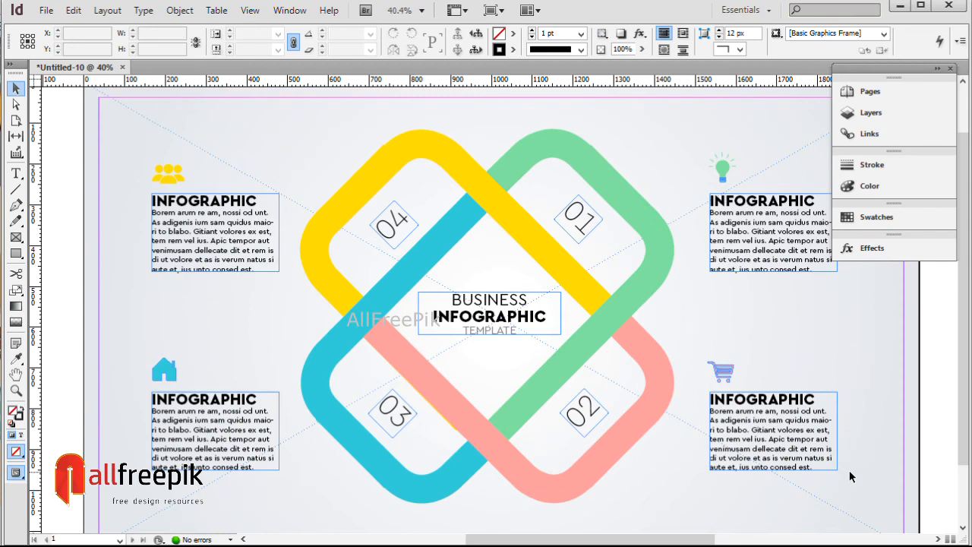
{"action": "left_click", "coordinate": [948, 70]}
{"action": "left_click_drag", "start_coordinate": [903, 220], "coordinate": [918, 225]}
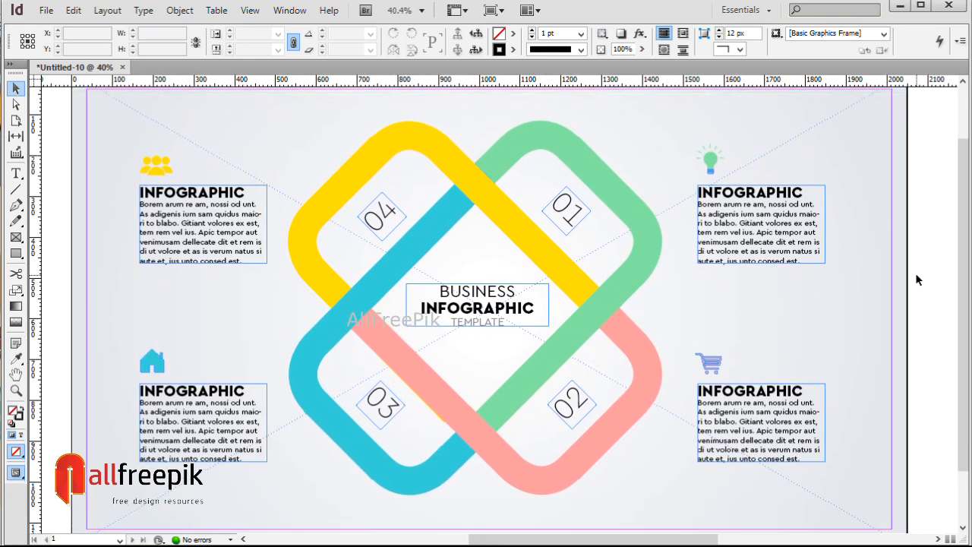
{"action": "key", "text": "w"}
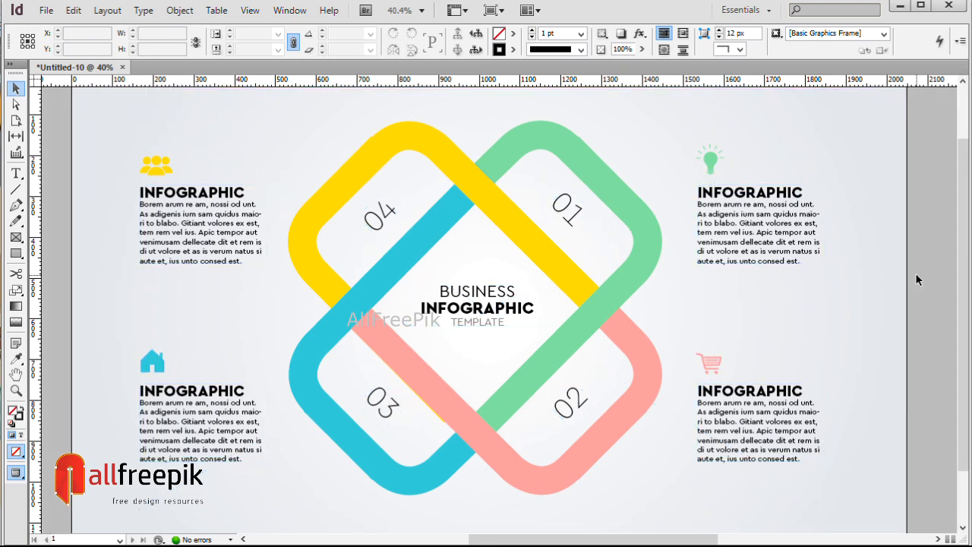